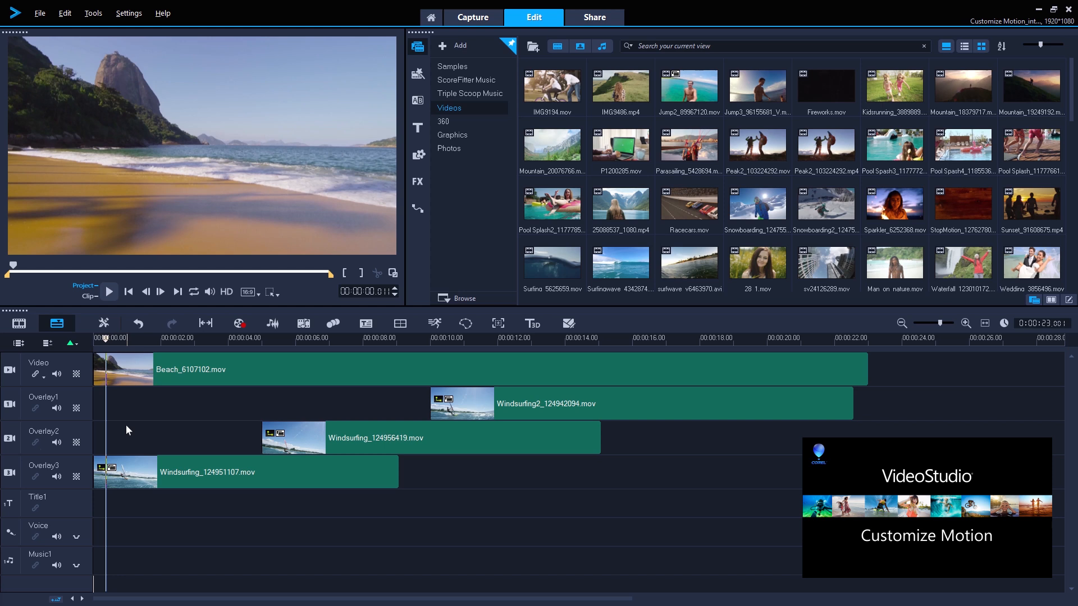
Step: Scrub the timeline to preview the windsurfing overlays at roughly 0, 3, 8 and 15 seconds
drag(105, 337, 159, 338)
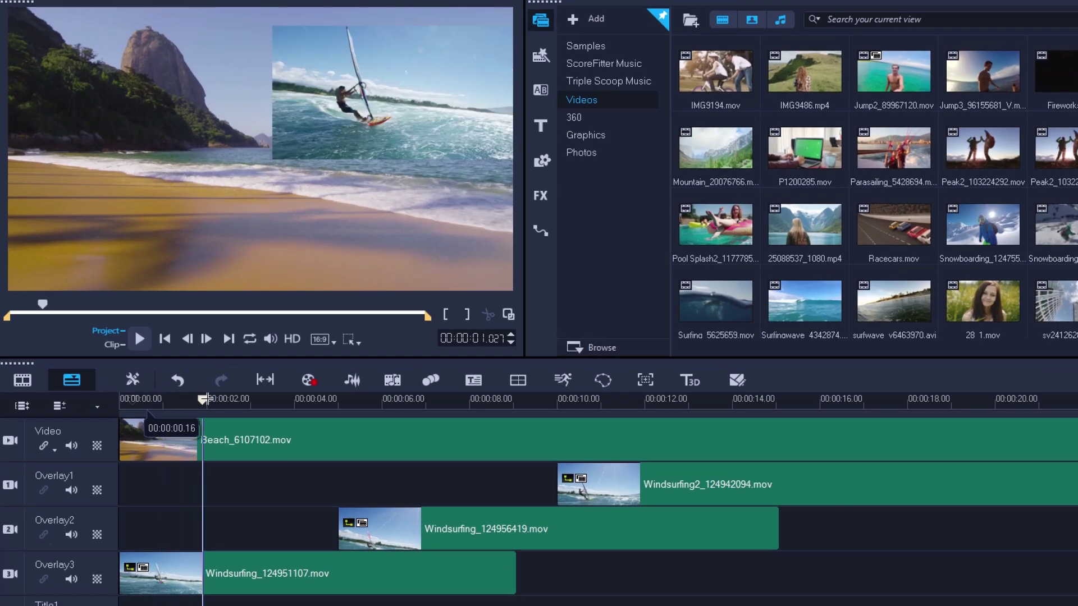
drag(204, 399, 321, 403)
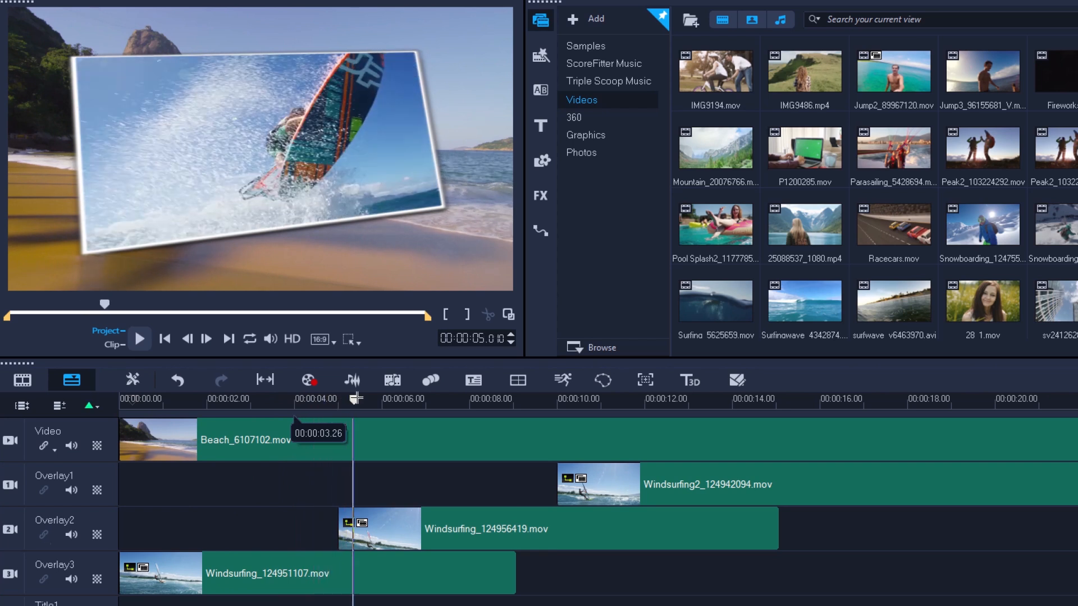
drag(423, 391, 387, 336)
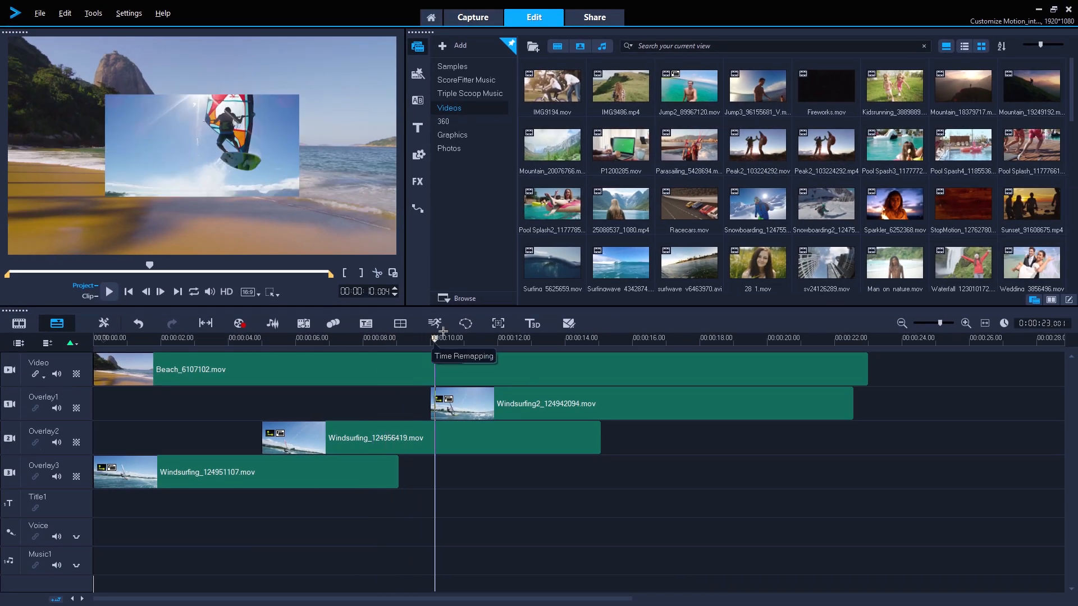
drag(578, 337, 688, 338)
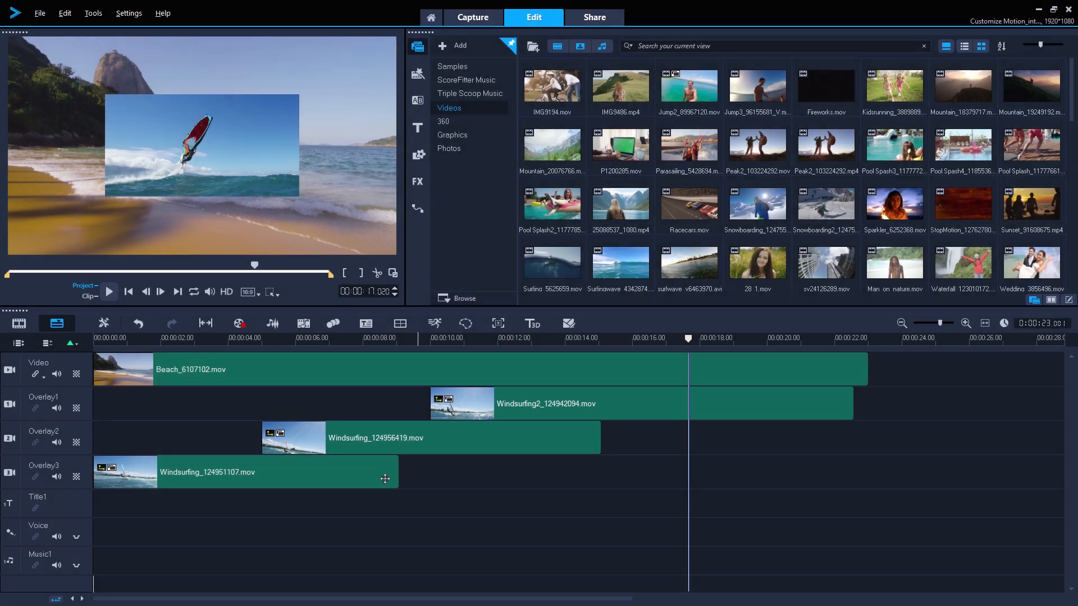
Step: Bring the Overlay3 windsurfing clip into Customize Motion and scrub through its motion path
click(289, 470)
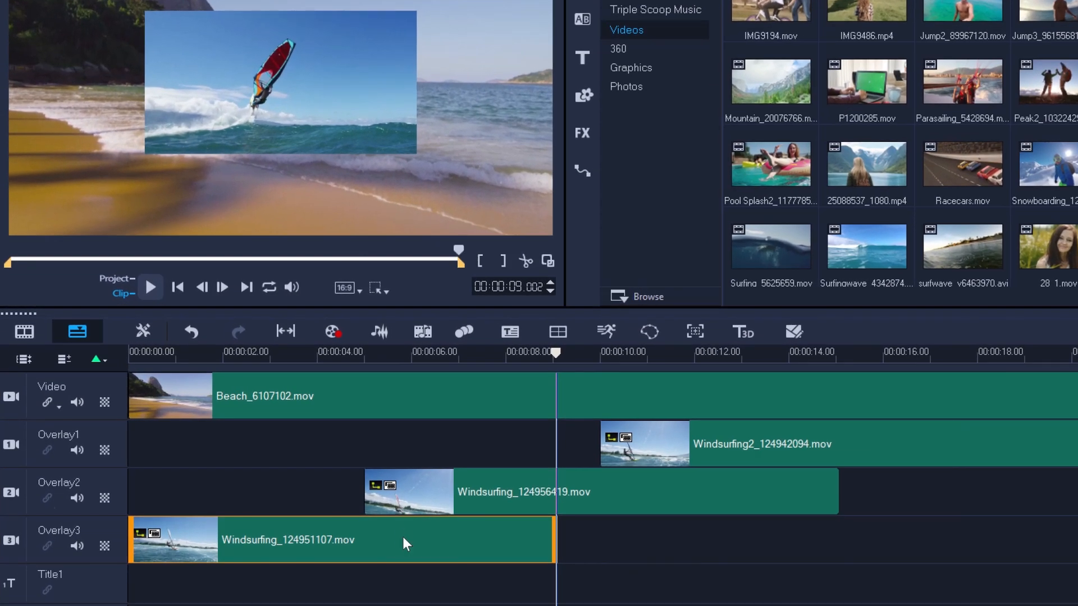
right_click(403, 540)
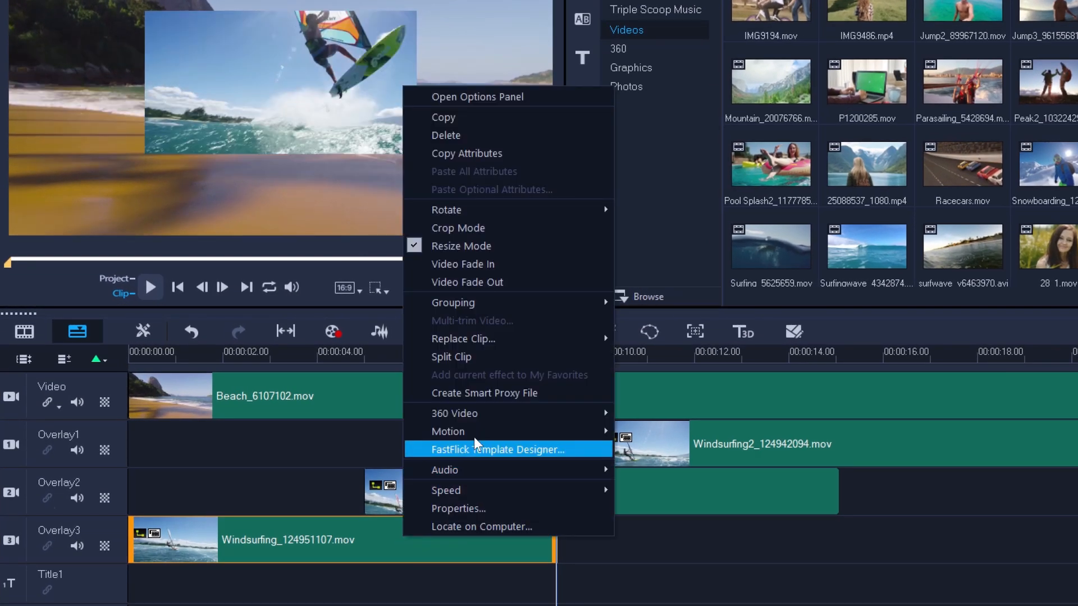
mouse_move(472, 431)
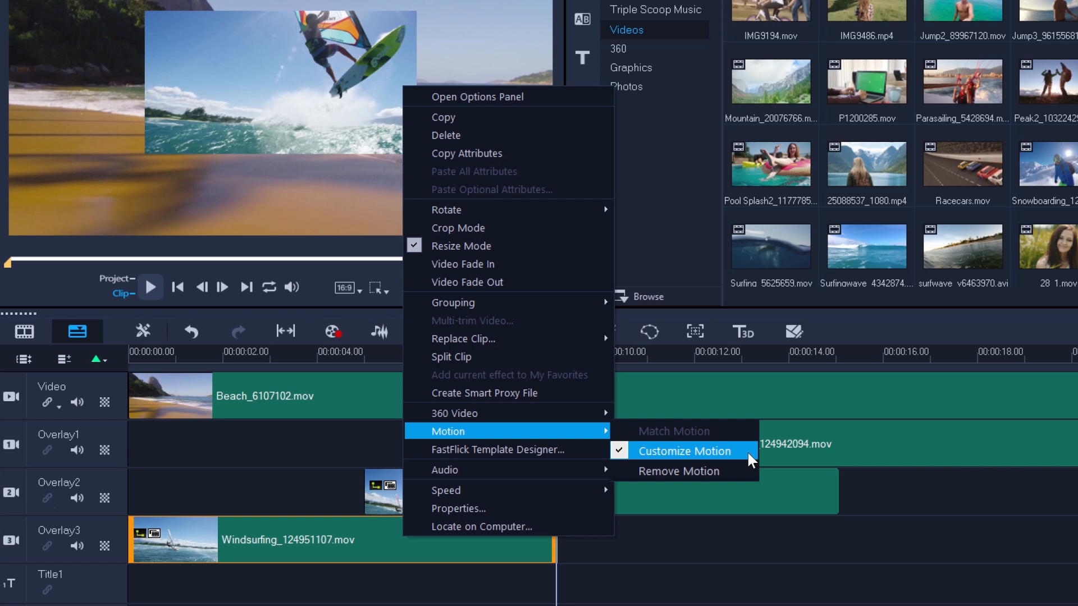
click(742, 453)
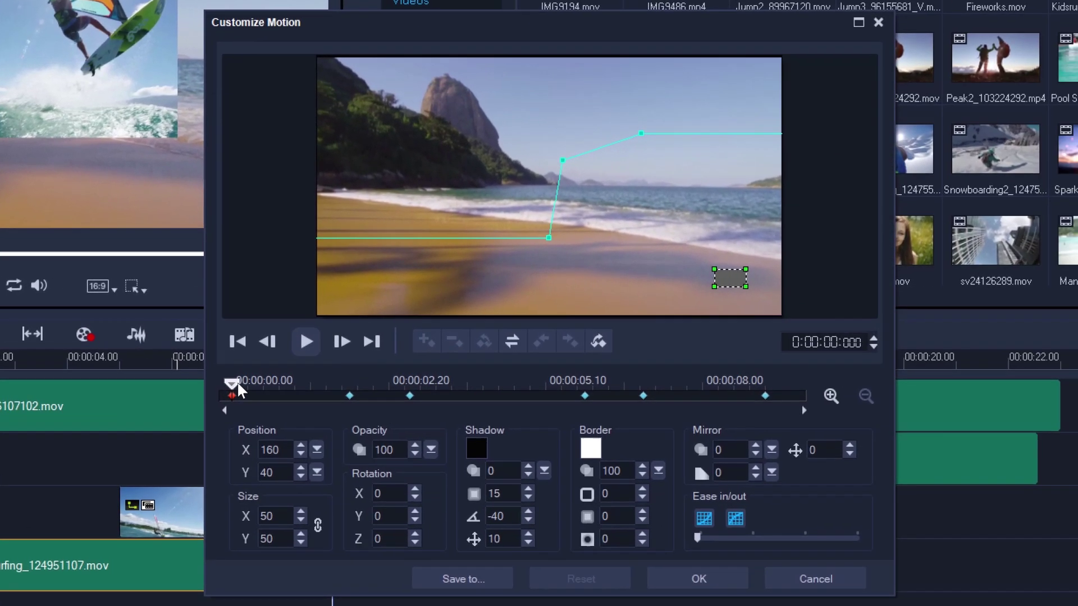
click(354, 385)
drag(392, 384, 319, 386)
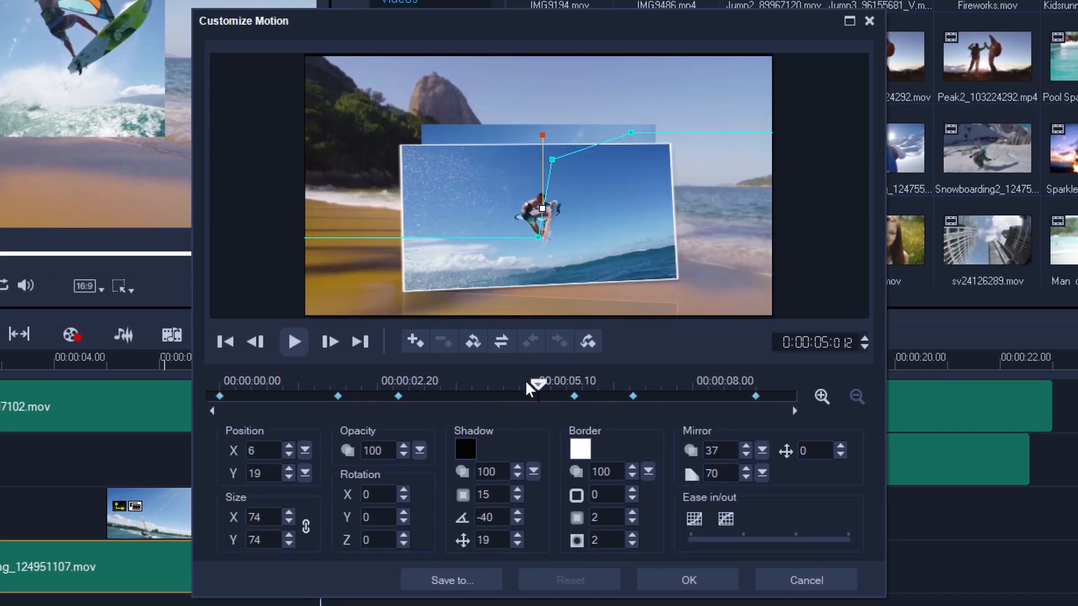
Step: Save the clip's motion to the path library as 'Windsurf Motion' with all attributes and keep the changes
click(450, 580)
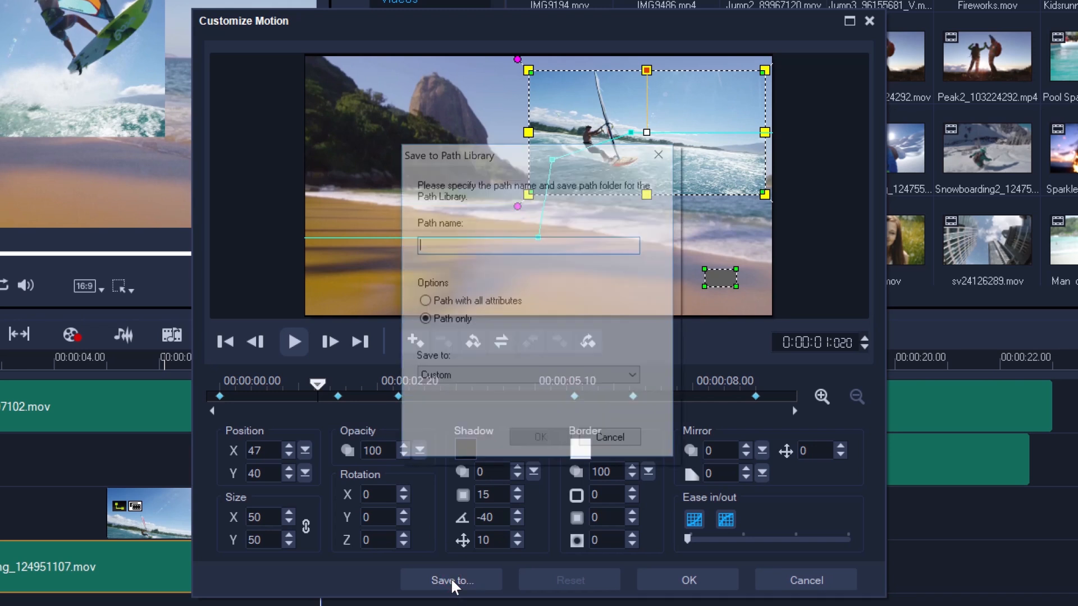
text(Windsurf Motion)
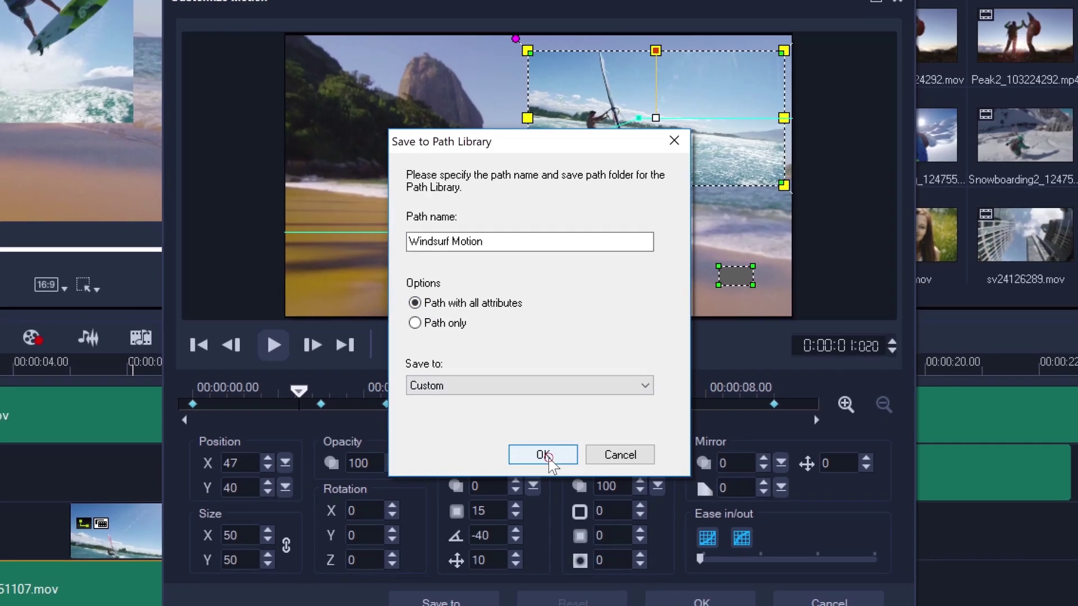
click(542, 482)
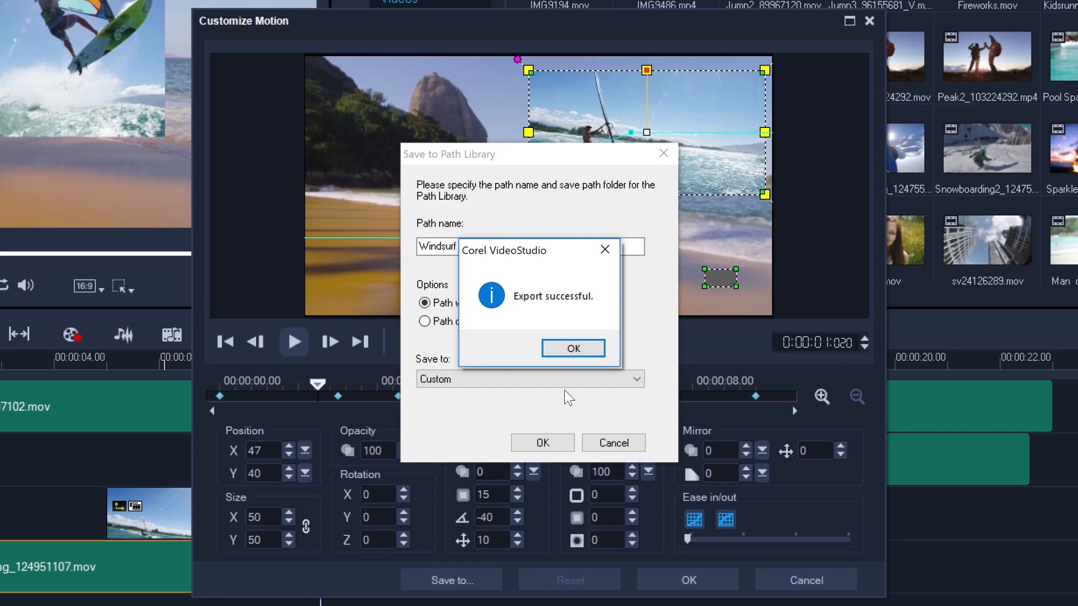
click(573, 350)
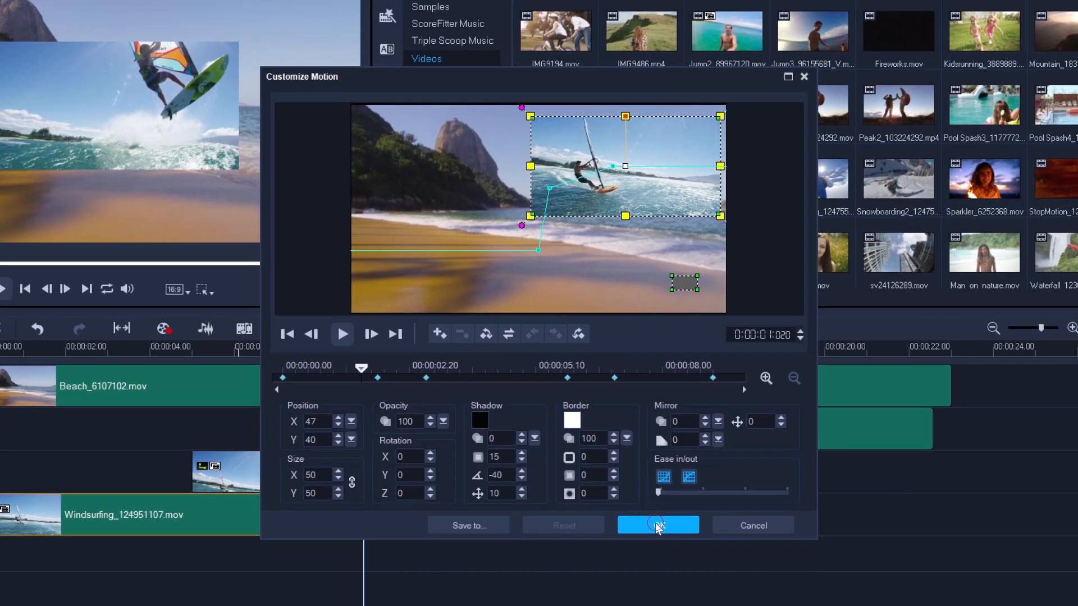
click(689, 580)
click(421, 211)
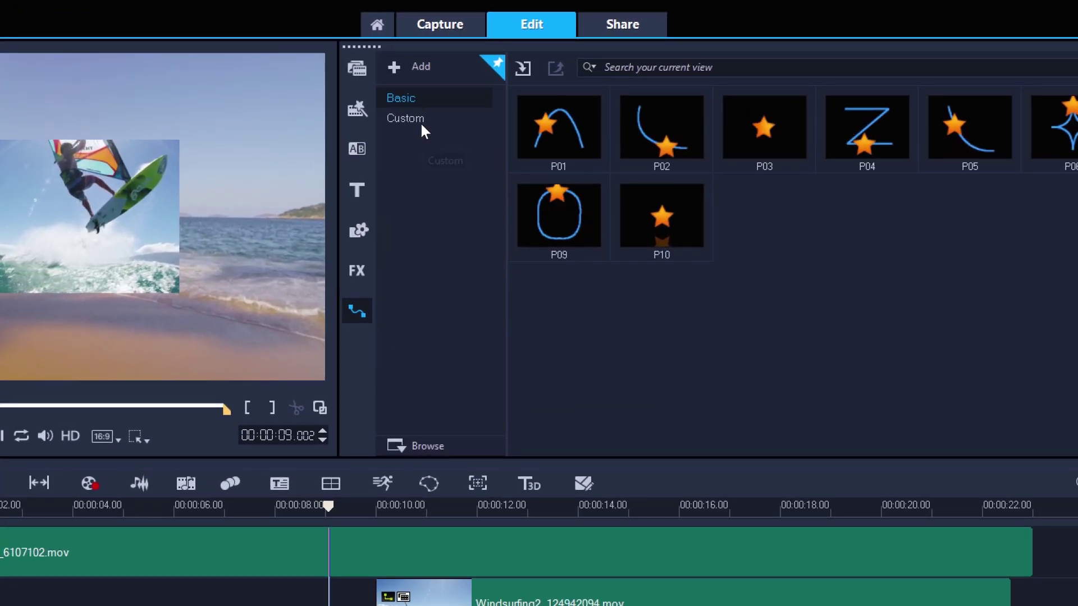
Step: Drag the custom Windsurf Motion path onto the Overlay2 and Overlay1 clips and preview around three seconds
click(457, 84)
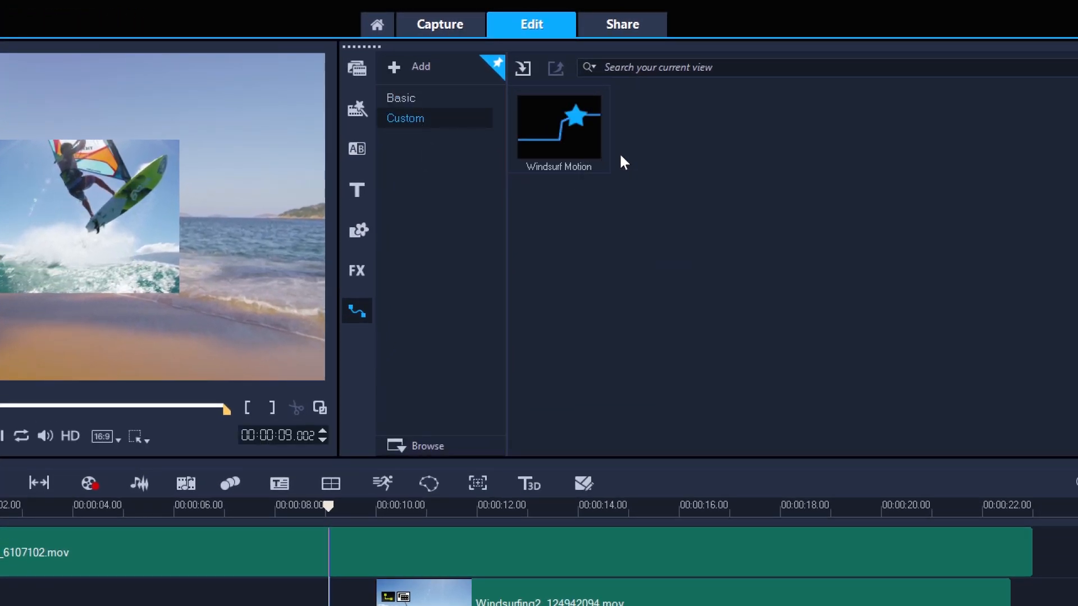
click(562, 141)
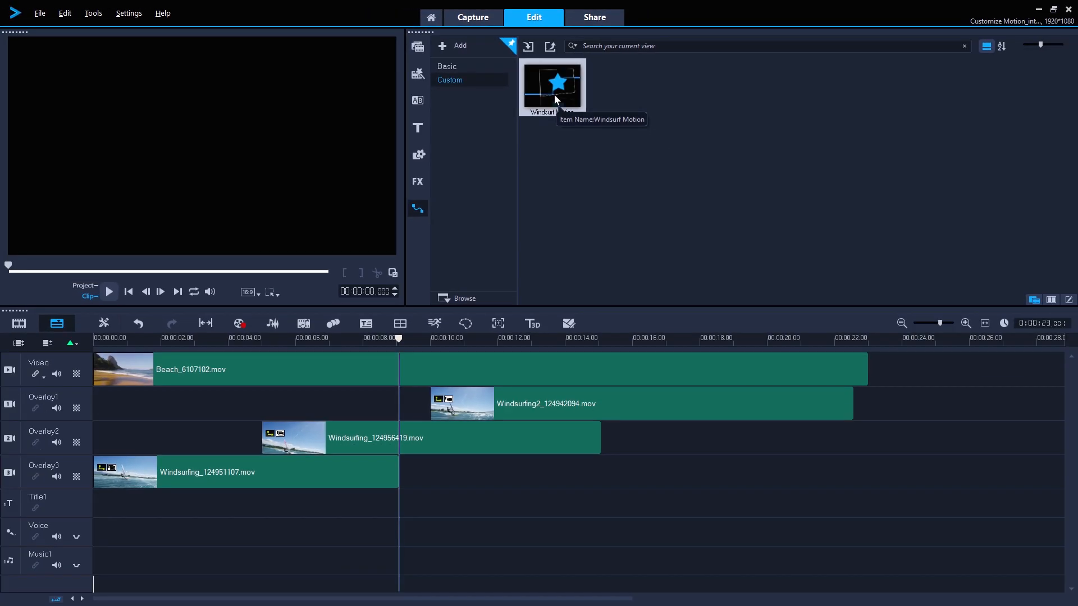
drag(553, 99, 486, 427)
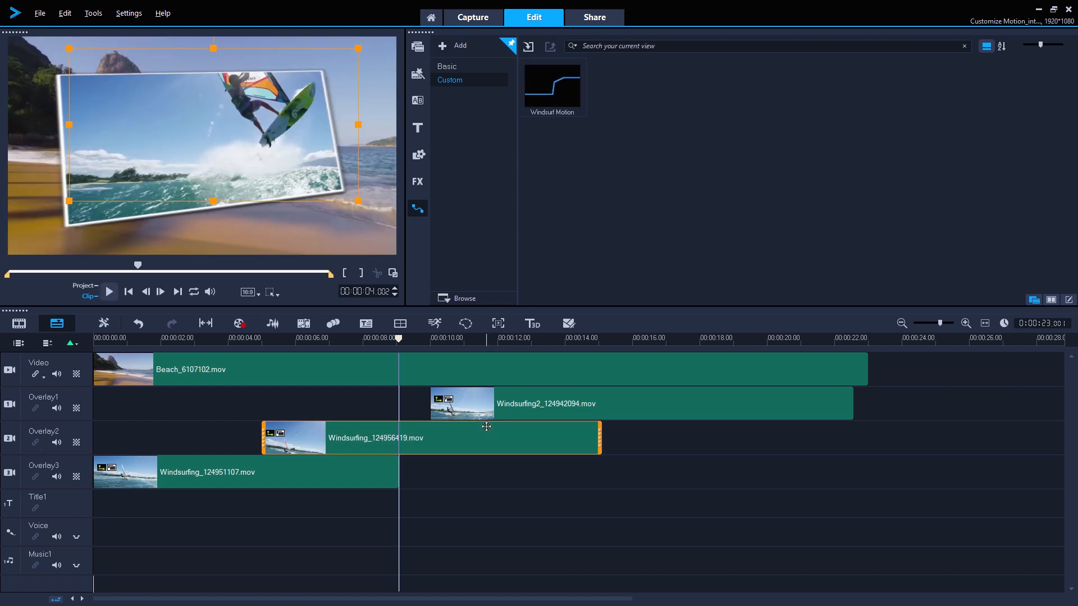
drag(546, 87, 548, 89)
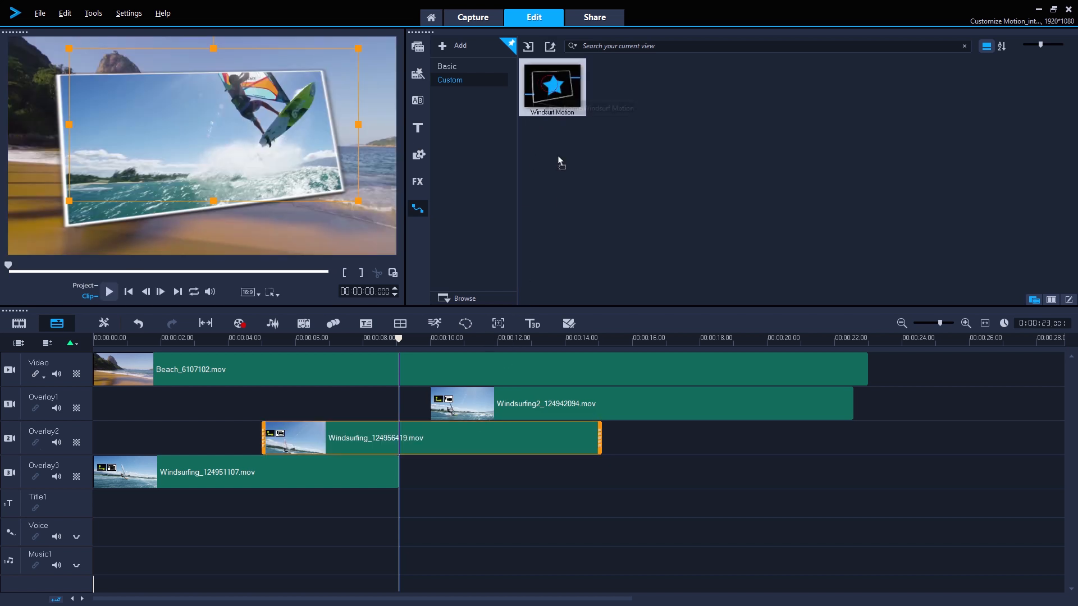
drag(559, 162, 580, 398)
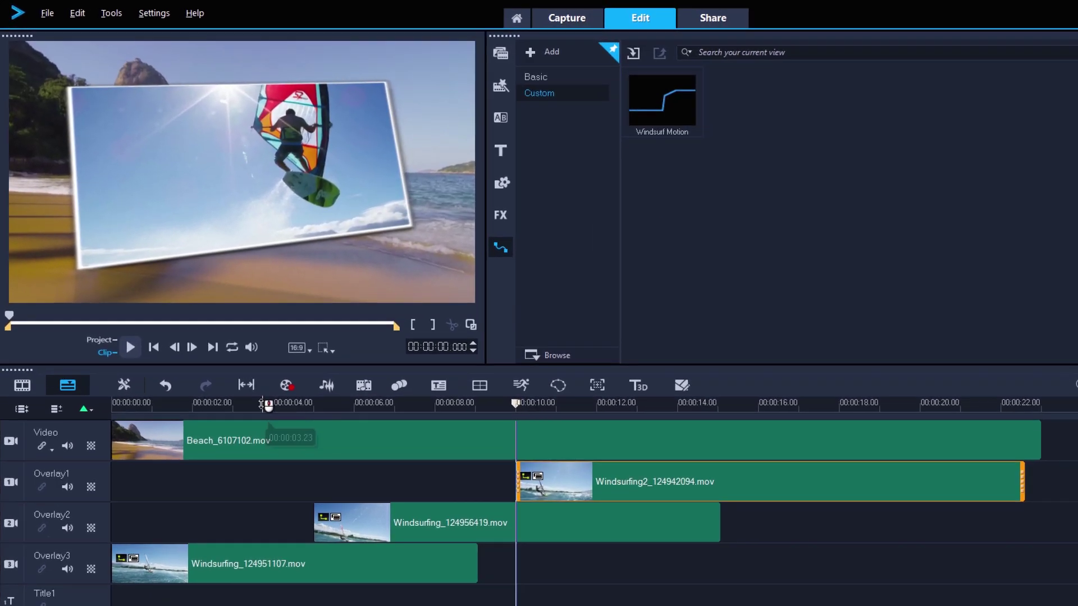
drag(264, 404, 720, 425)
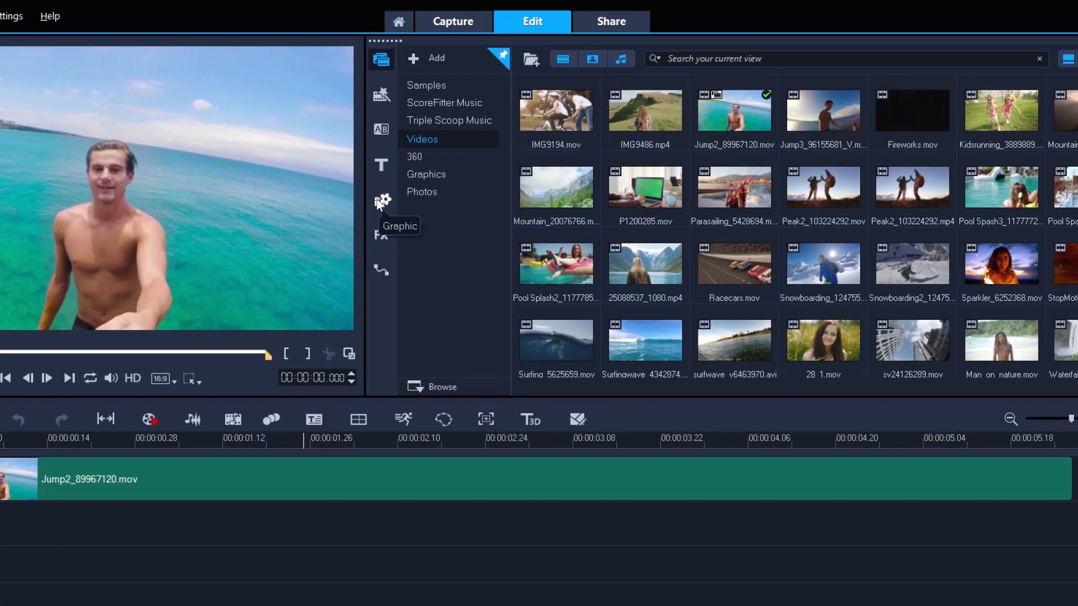
Step: Place a tan color swatch on Overlay1 and stretch it to about five seconds
click(380, 203)
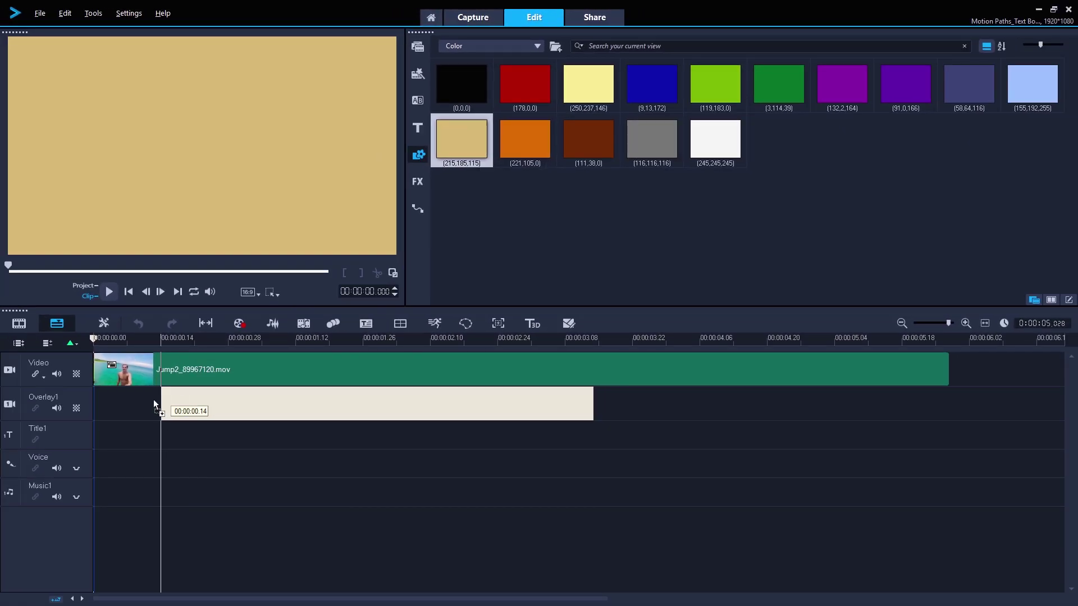
drag(443, 167, 94, 404)
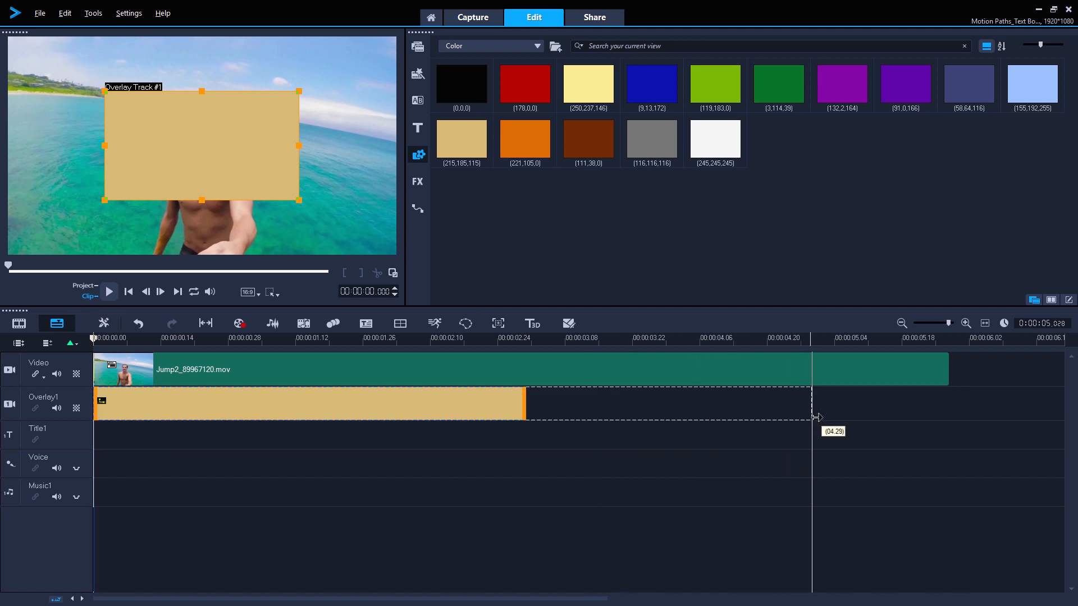
drag(687, 412, 818, 419)
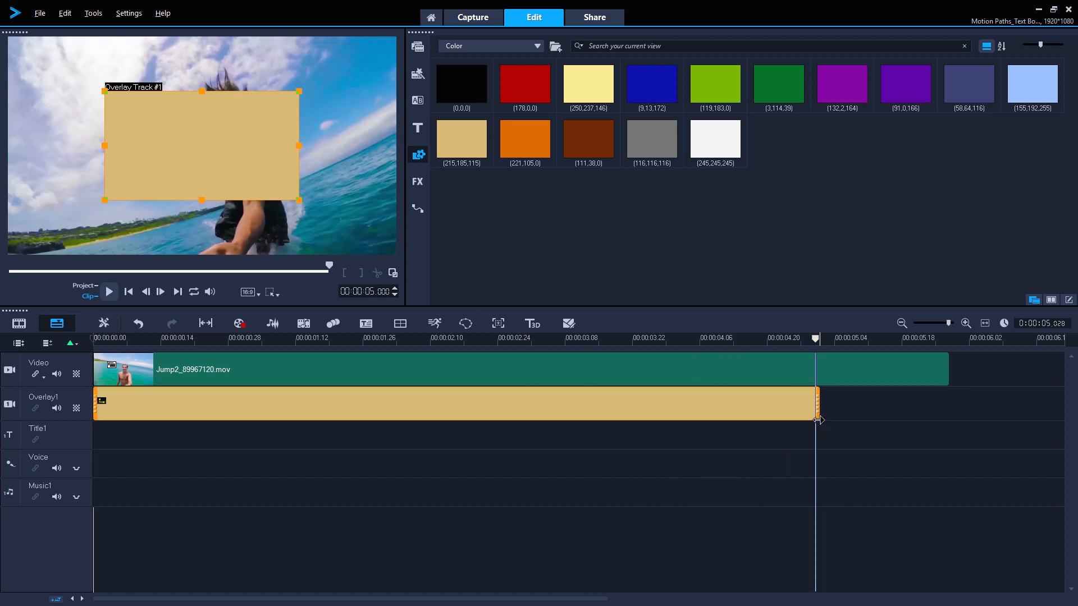
Step: In Customize Motion, reshape the tan box into a thin unlocked-proportion banner strip near the lower frame
right_click(758, 406)
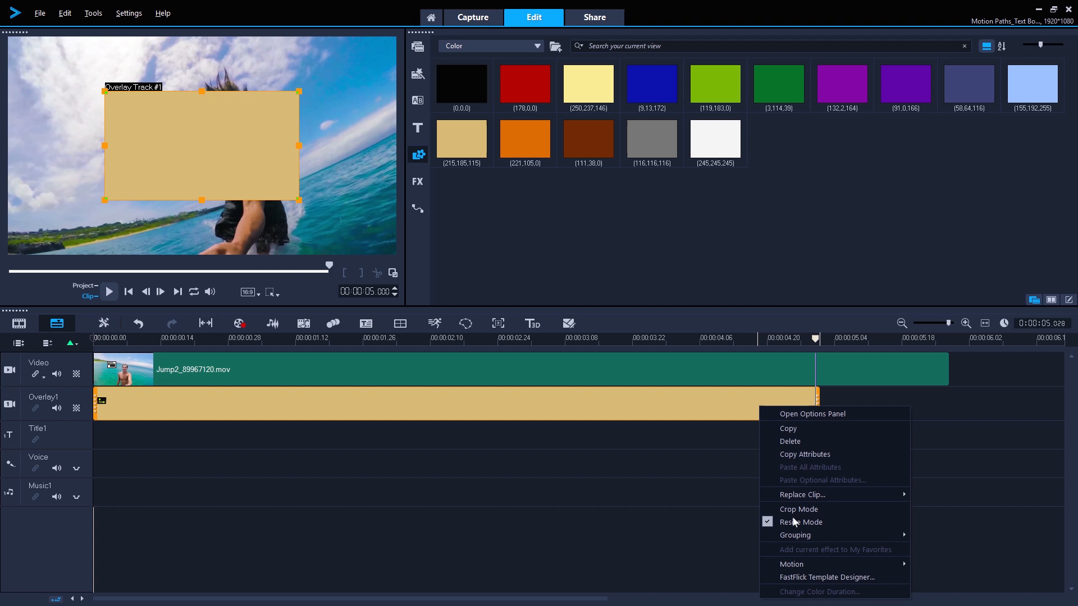
click(958, 579)
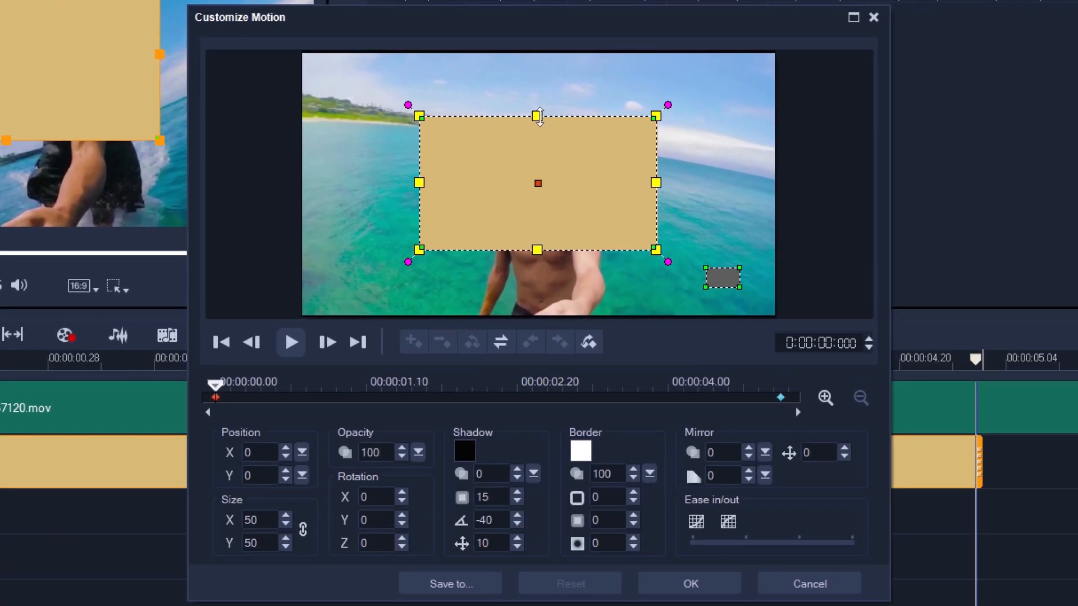
mouse_move(537, 116)
mouse_down()
mouse_move(537, 148)
mouse_move(537, 139)
mouse_up()
click(302, 528)
drag(462, 183, 367, 182)
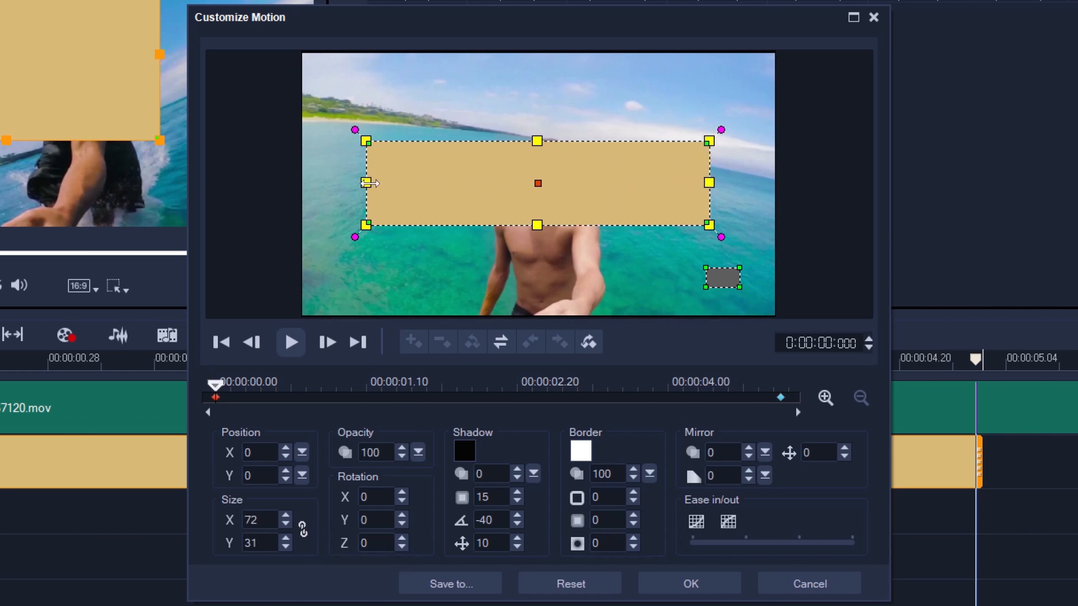
drag(537, 140, 537, 157)
mouse_move(365, 181)
mouse_down()
mouse_move(392, 180)
mouse_move(531, 271)
mouse_up()
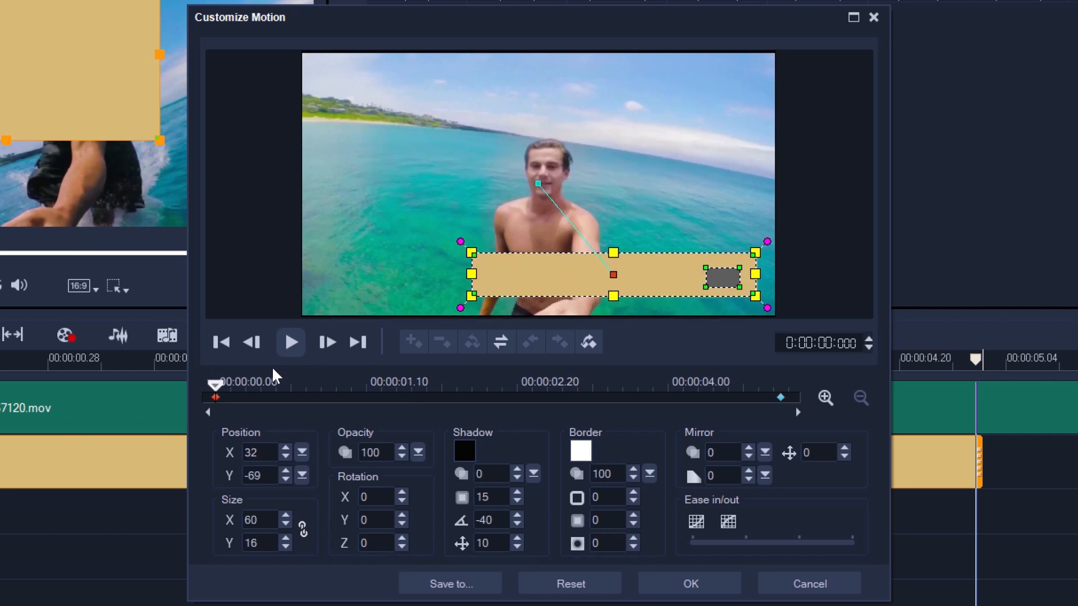
Step: Add keyframes at three and four seconds with ease in/out, sliding the strip in from off-screen right and out to the left
drag(216, 383, 668, 387)
click(413, 341)
click(412, 341)
click(216, 385)
click(696, 522)
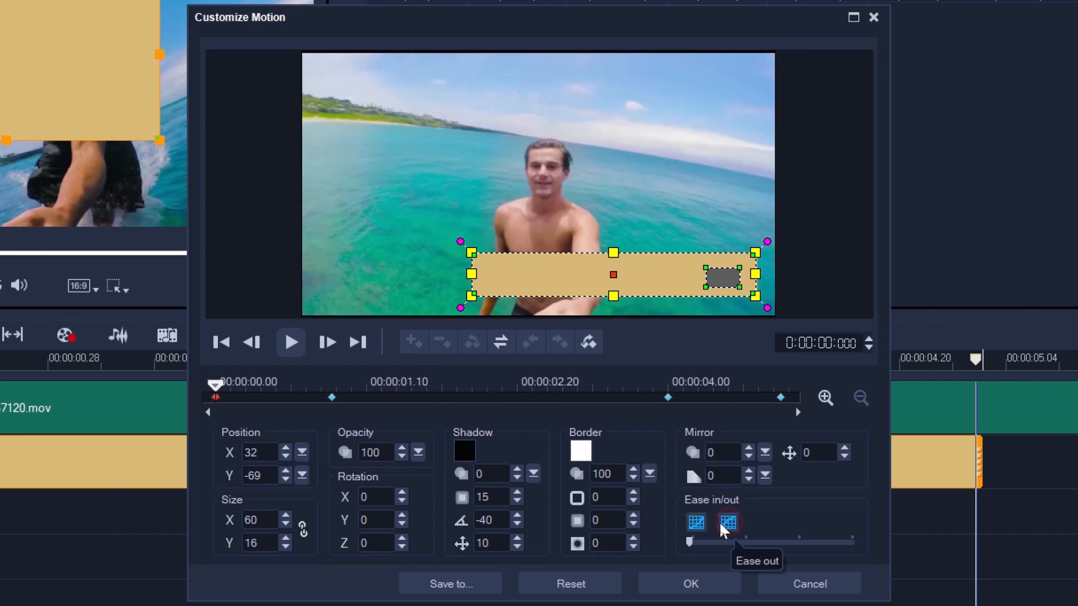
click(303, 453)
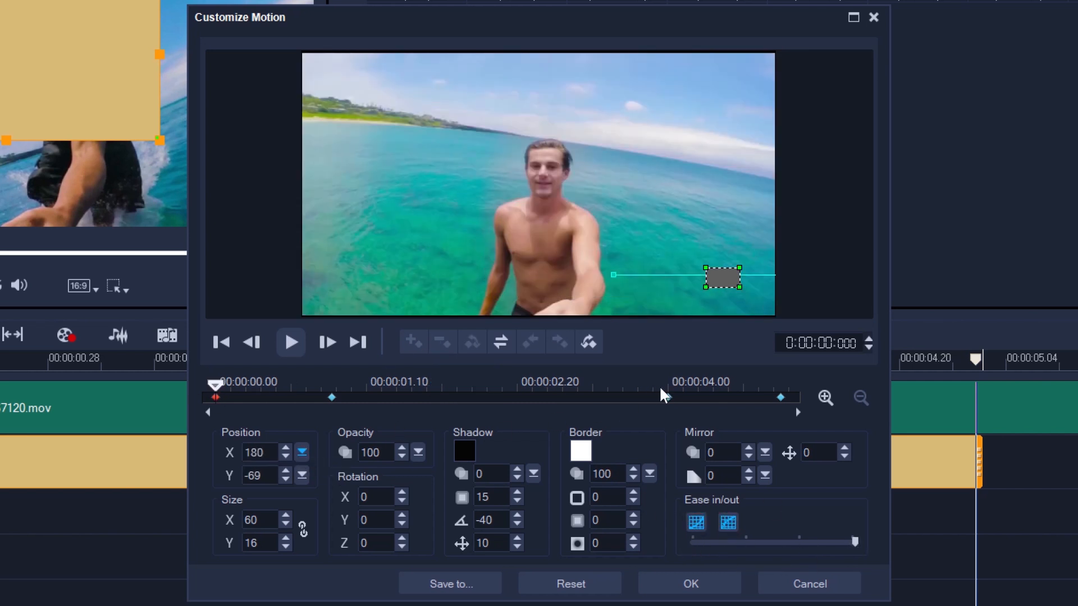
click(665, 396)
click(780, 397)
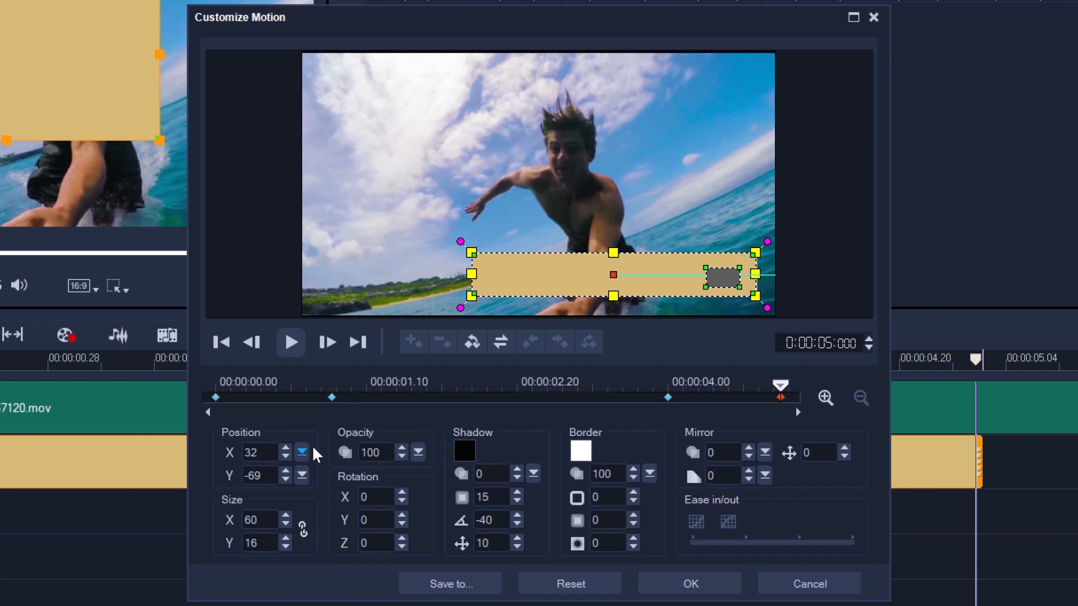
click(303, 453)
click(331, 397)
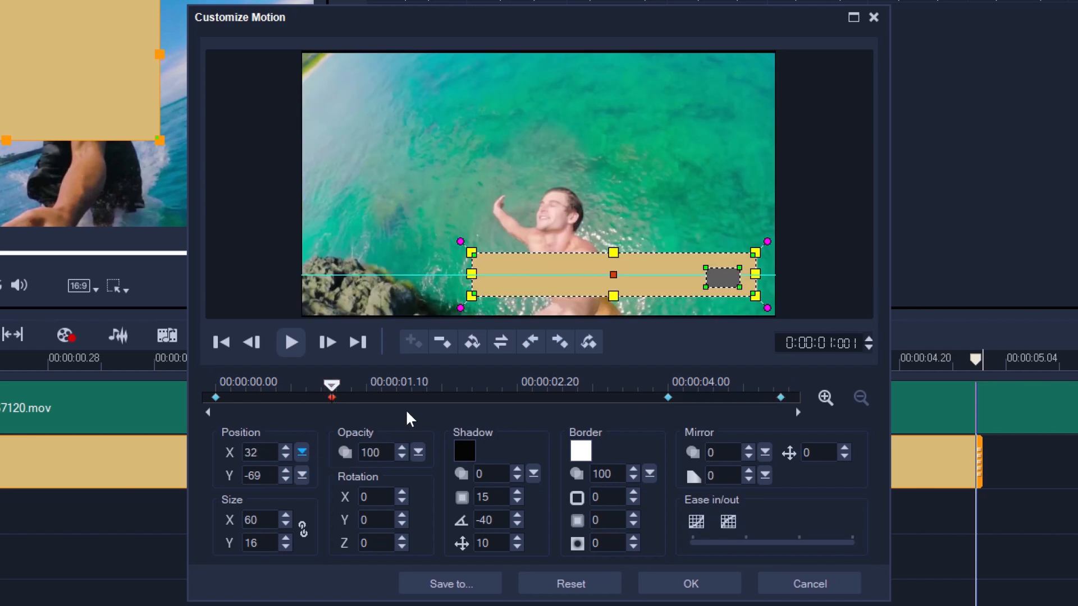
Step: Give the strip a drop shadow with opacity 91, blur 15, direction -29, distance 14, and play the motion from the start
click(533, 474)
drag(589, 495, 614, 496)
click(518, 538)
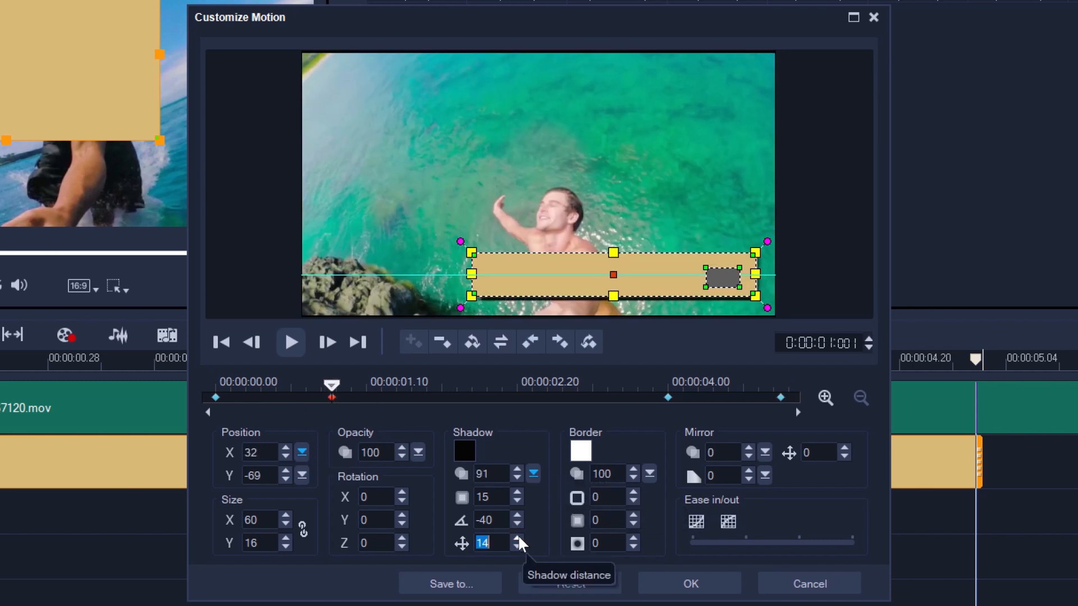
click(517, 517)
click(517, 515)
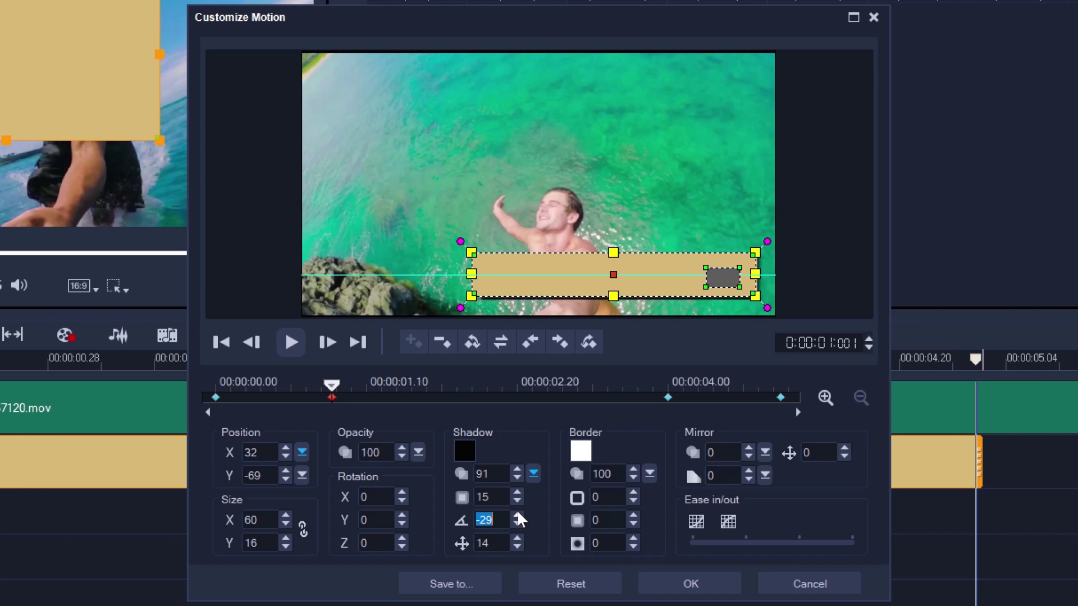
right_click(331, 397)
click(481, 512)
click(431, 192)
click(429, 345)
click(536, 459)
drag(331, 388, 216, 387)
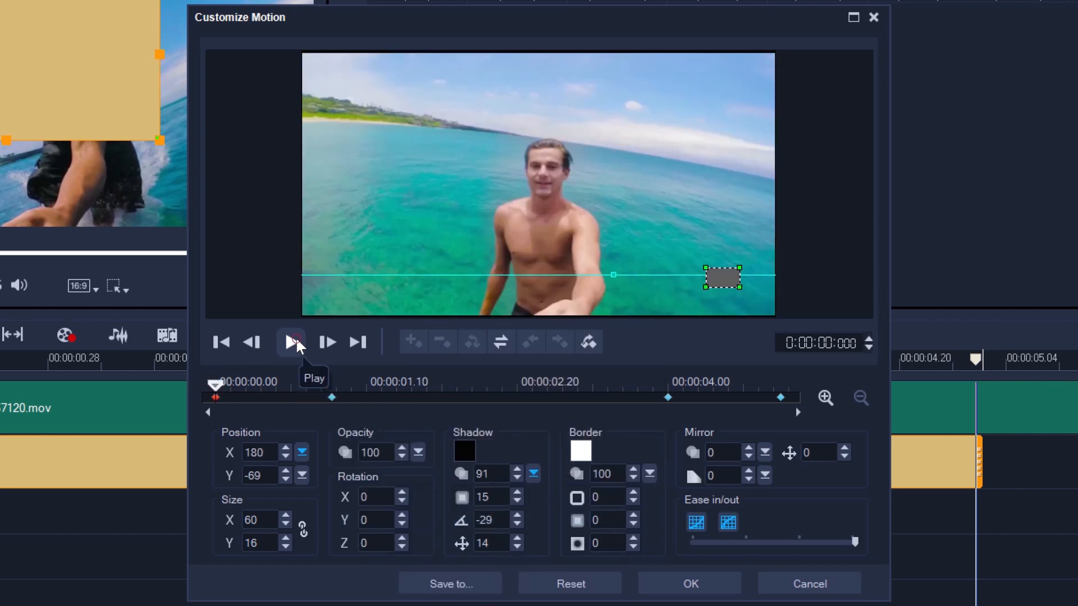
click(293, 341)
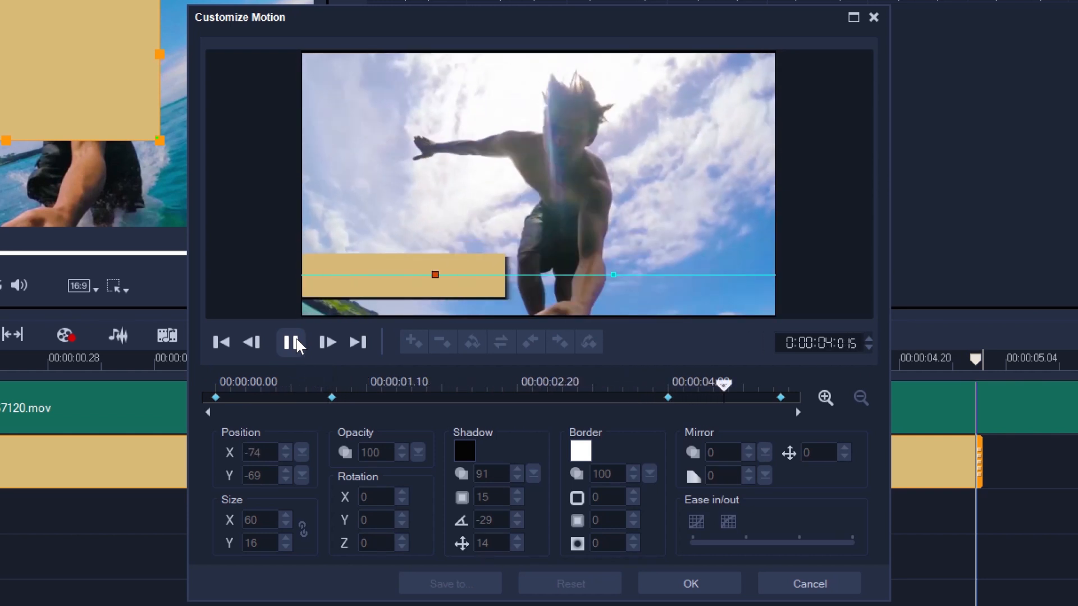
Step: Save the motion as a path-only library preset named 'Text Box Animate'
click(437, 585)
text(Text Box Animate)
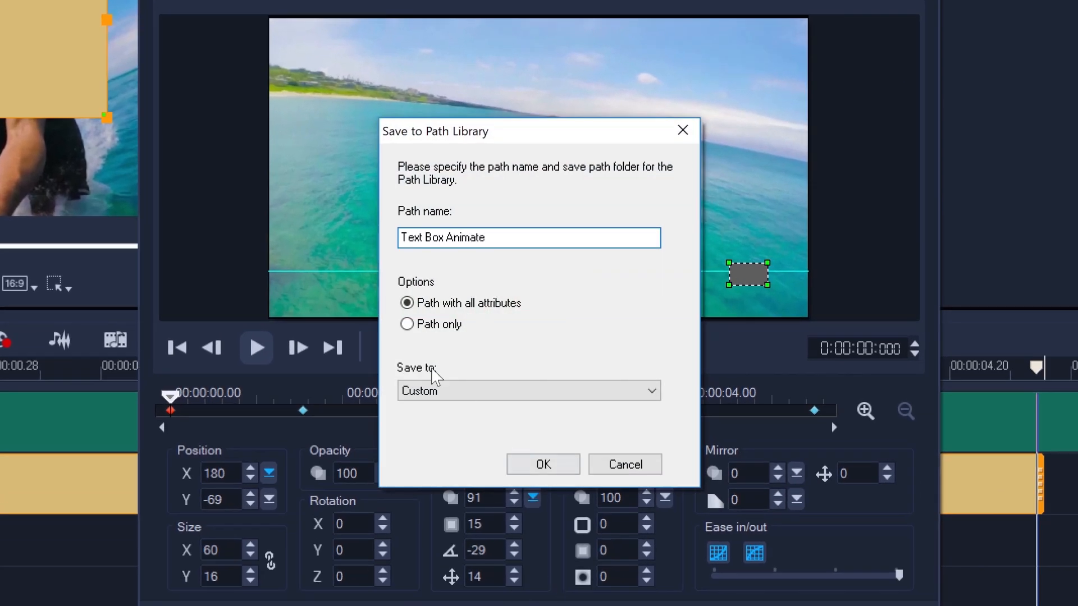
click(408, 325)
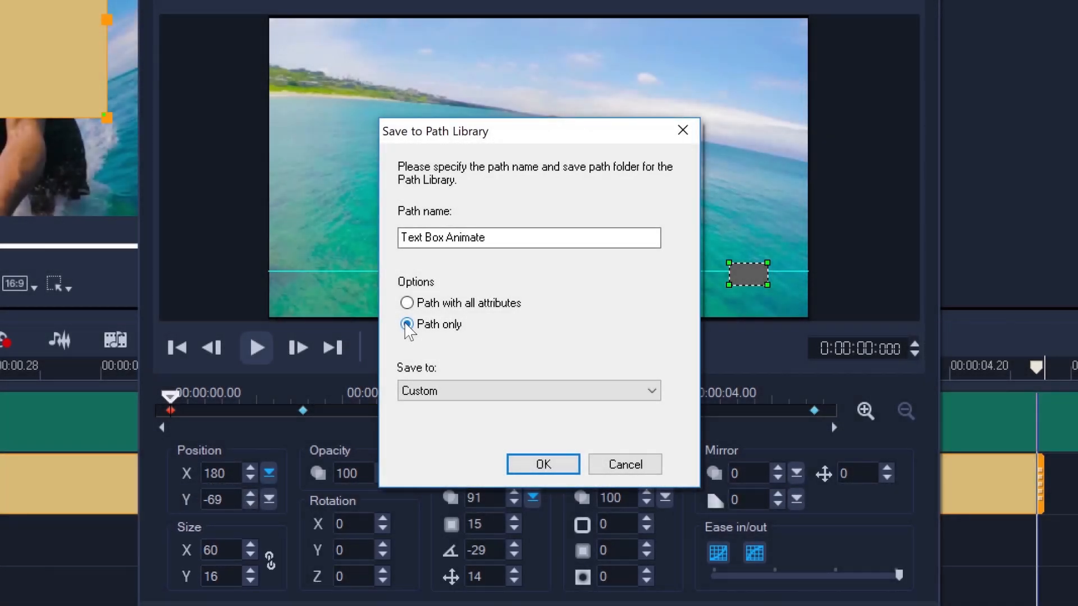
click(543, 469)
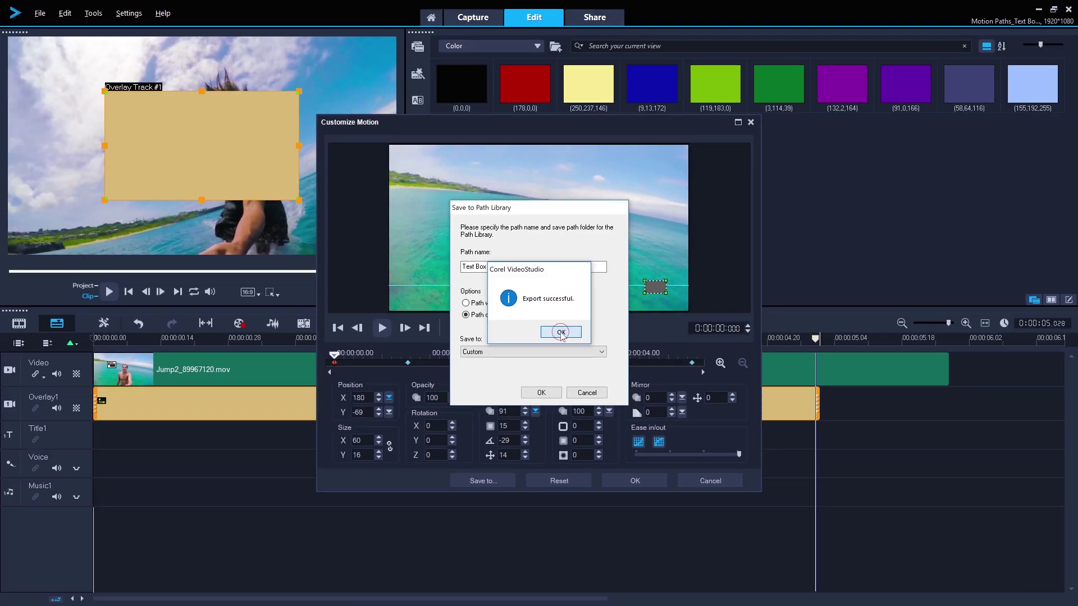
Step: Leave the motion editor and start a new title at about two seconds from the Title presets
click(560, 333)
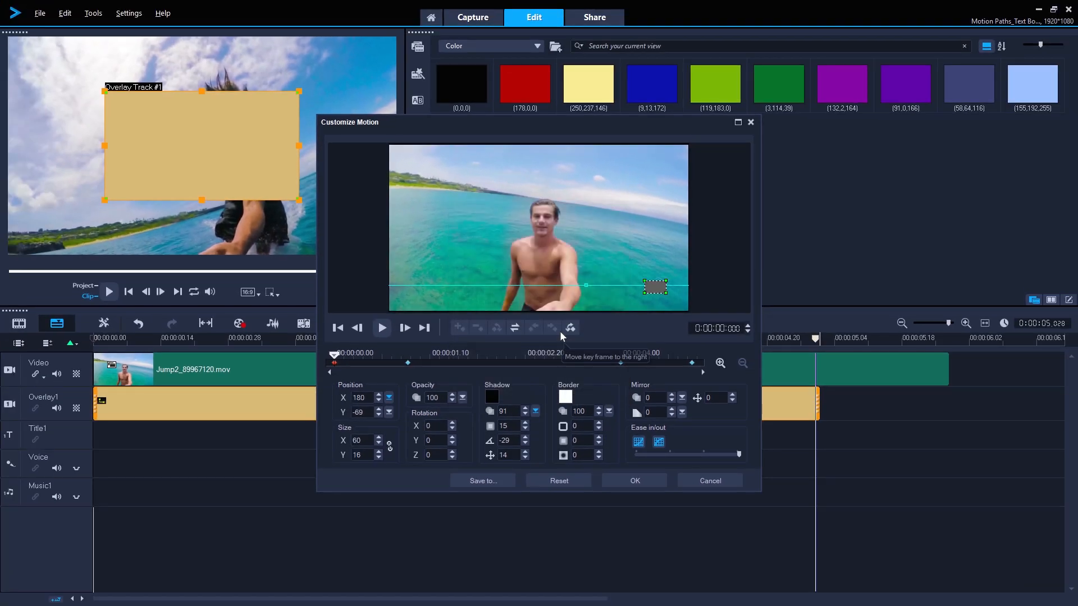
click(634, 481)
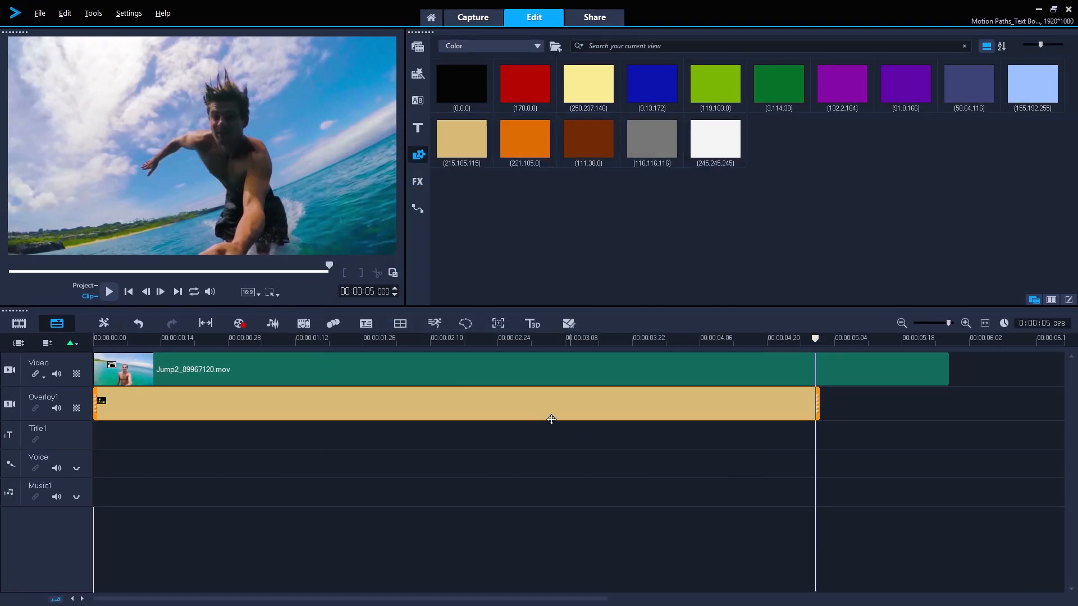
click(439, 339)
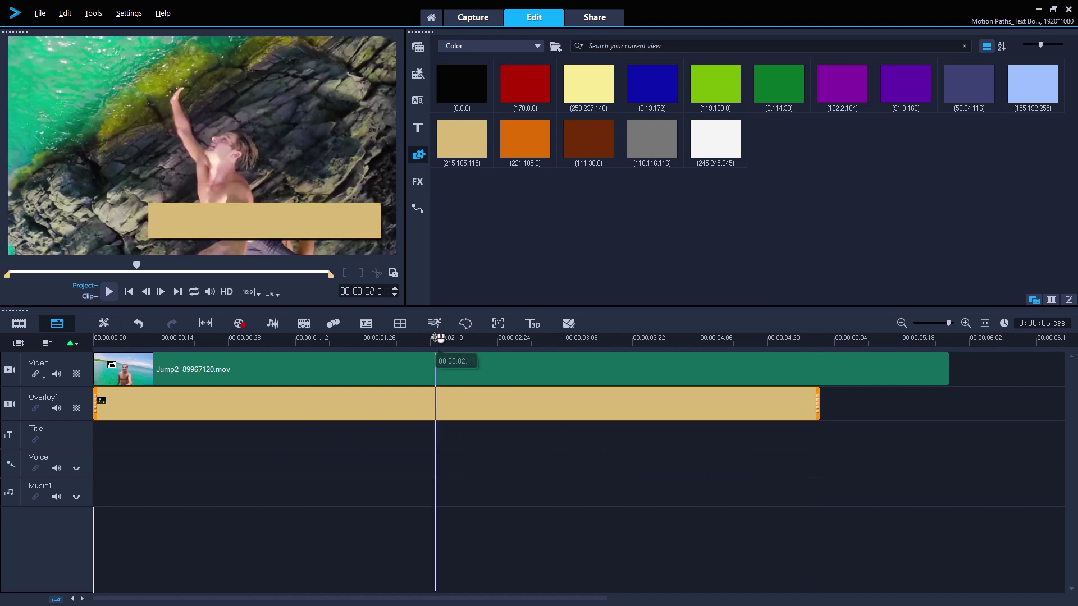
click(416, 128)
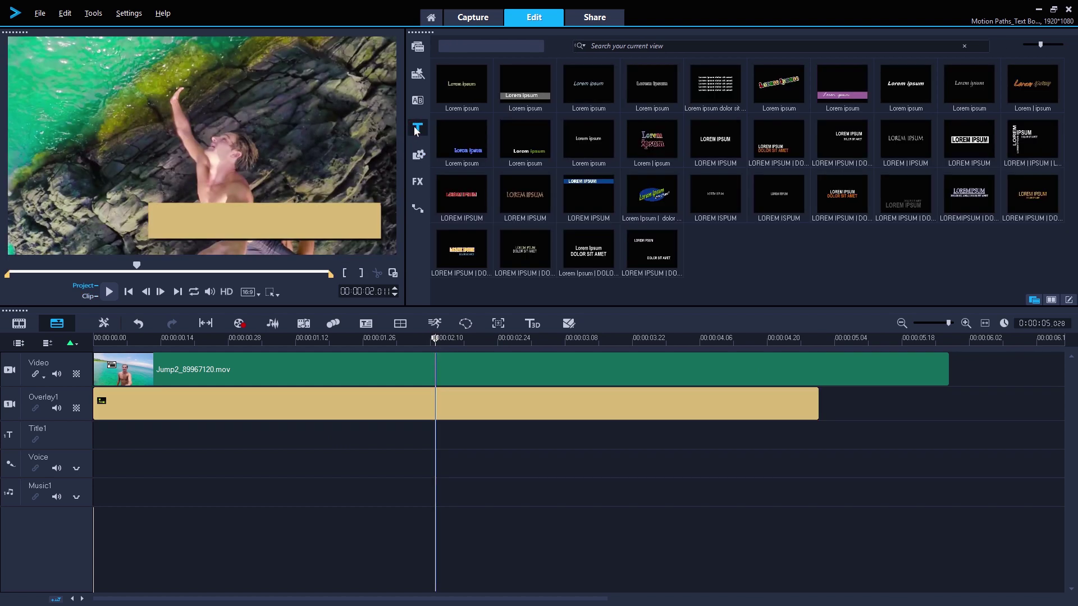
double_click(187, 222)
text(John Jones ADVE)
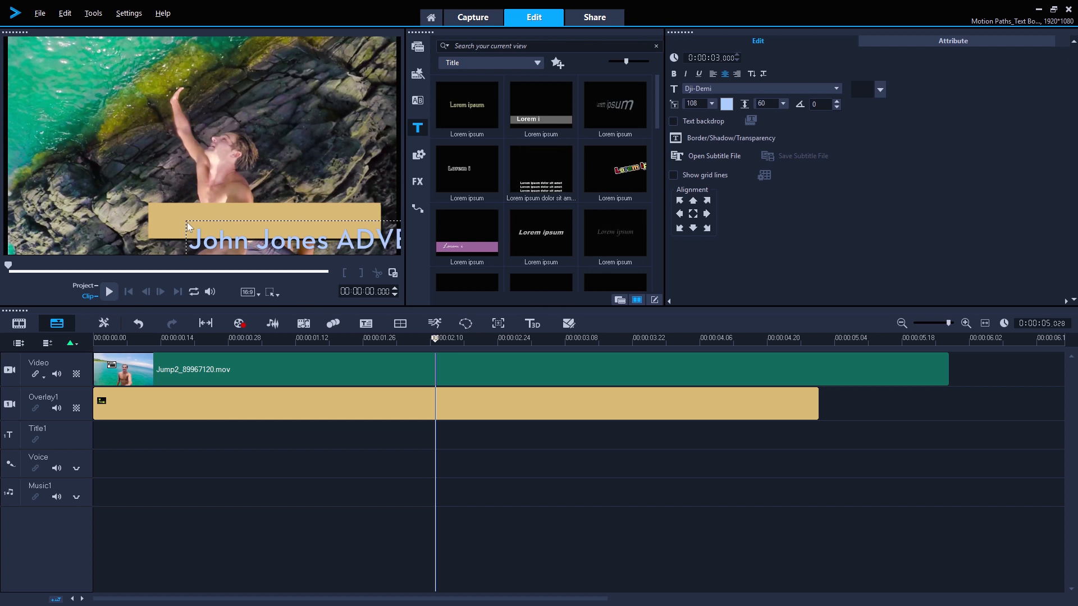
Step: Set the John Jones ADVENTURER title to size 77, commit it and move it inside the tan box
click(712, 103)
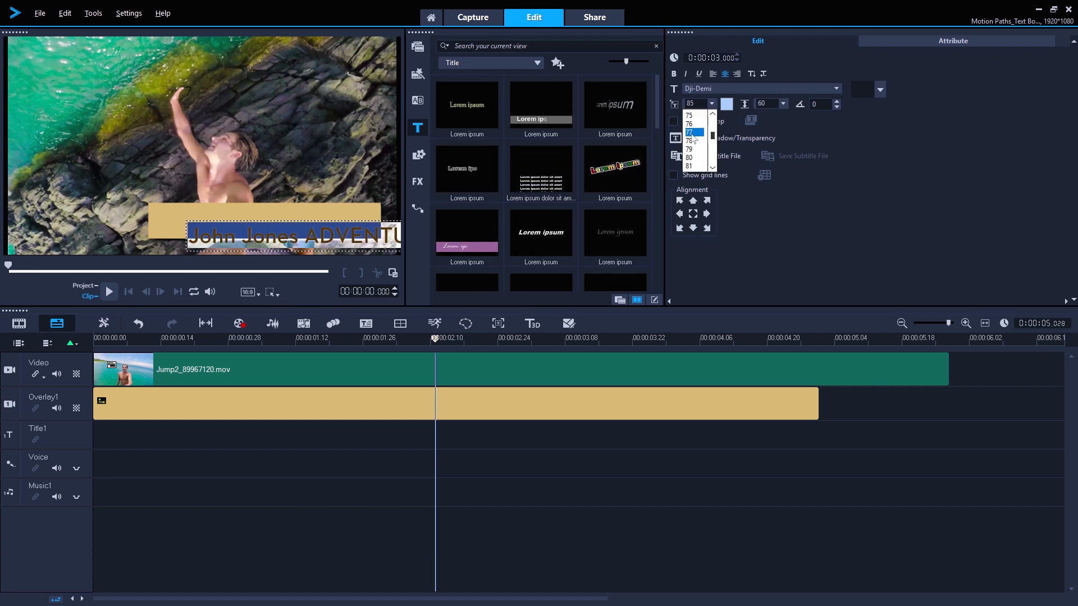
click(694, 133)
click(278, 237)
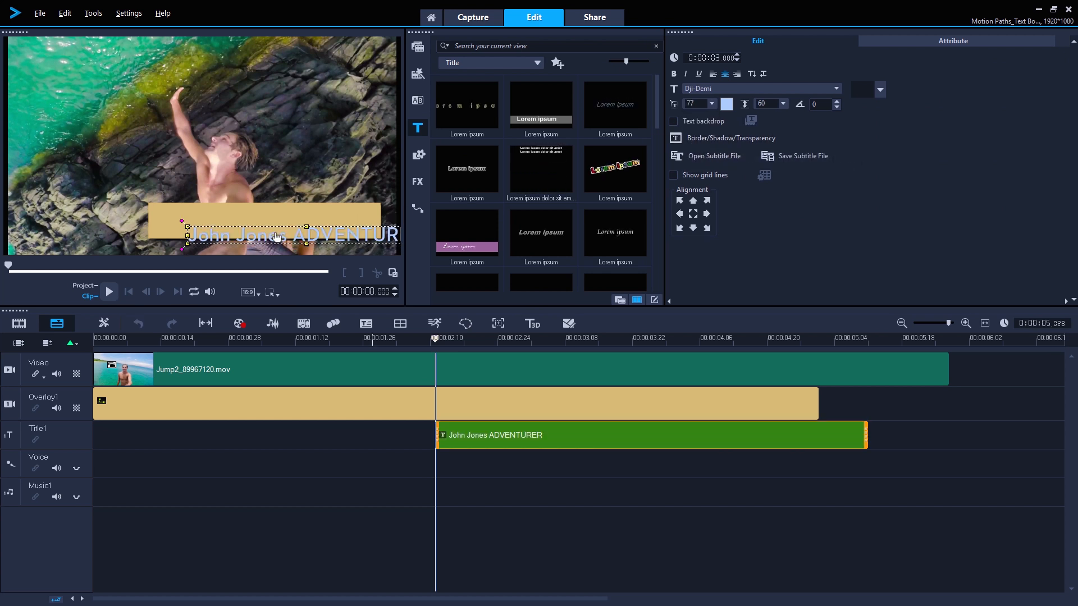
drag(277, 236, 235, 221)
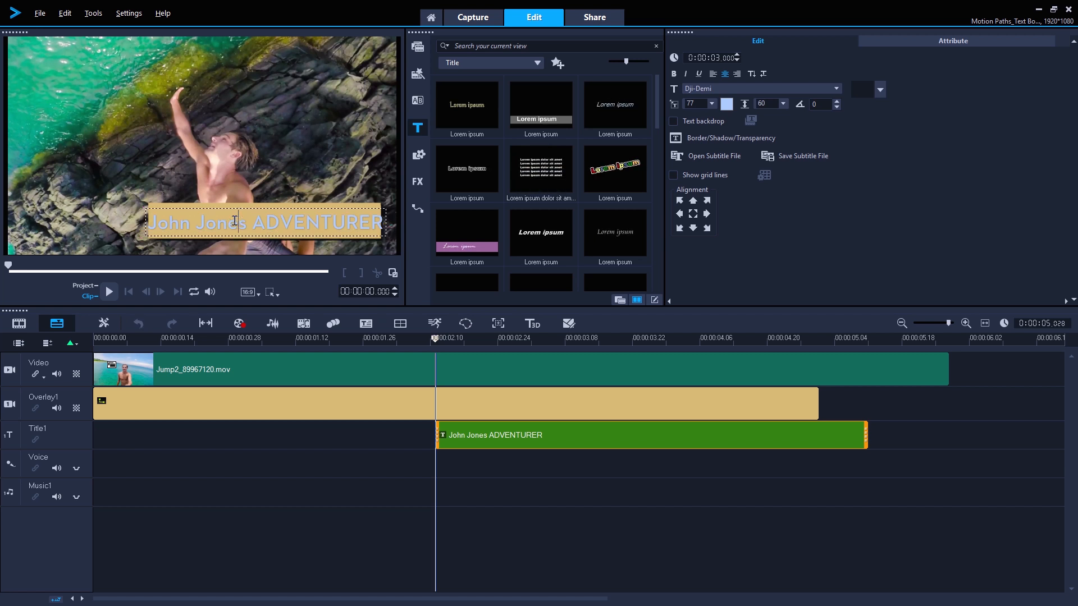
Step: Resize the whole title to 73 and color it bright green, previewing at about 2.22 seconds
double_click(235, 222)
click(711, 104)
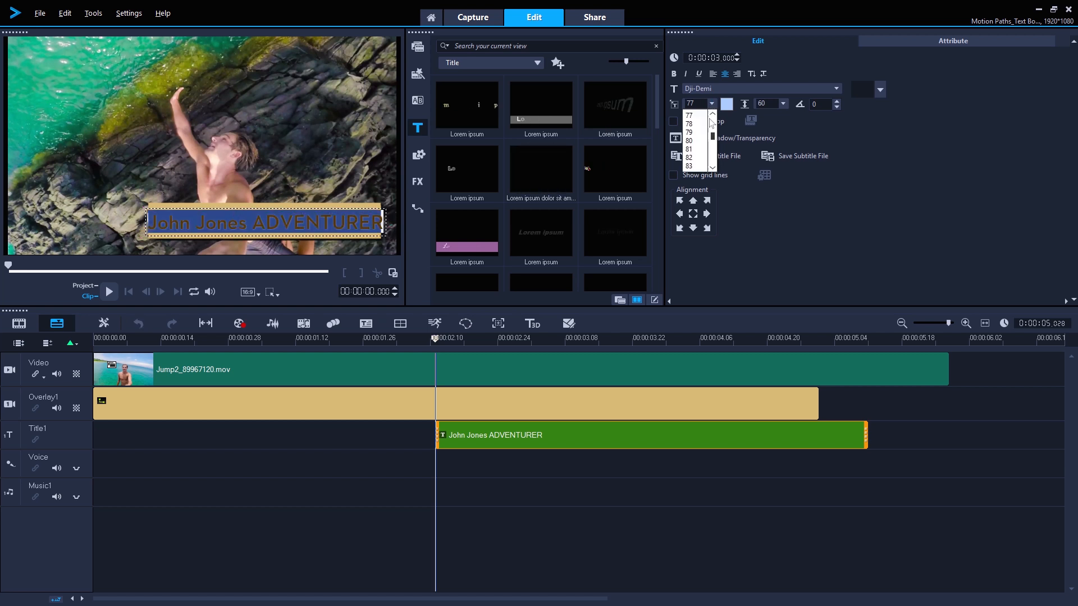
scroll(699, 135, up, 2)
click(690, 115)
click(726, 104)
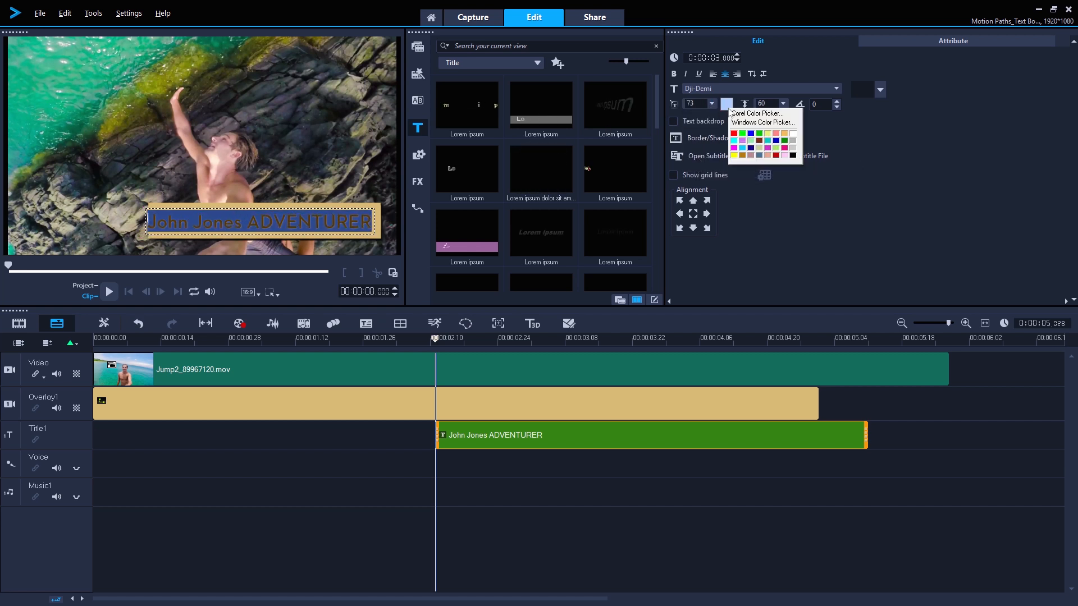
click(742, 134)
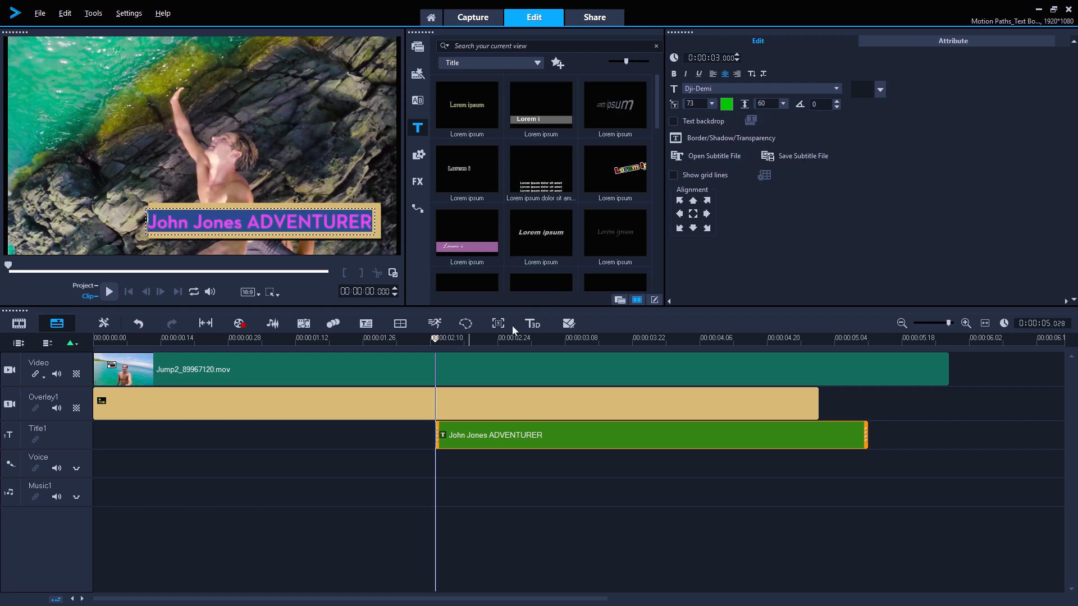
click(489, 341)
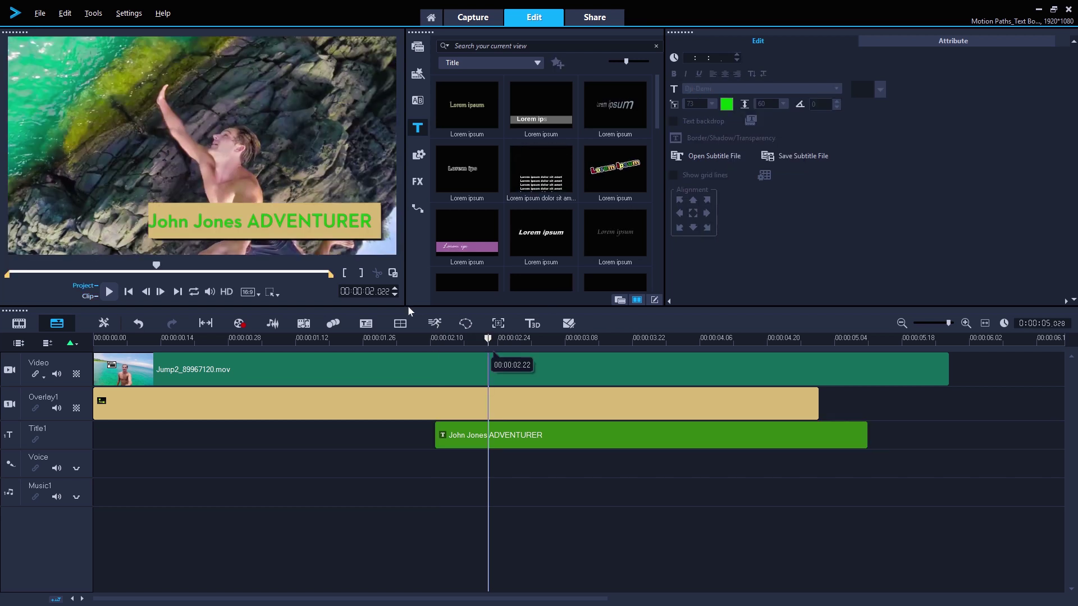
Step: Move the title clip to the timeline start and stretch it to the full five seconds
click(329, 239)
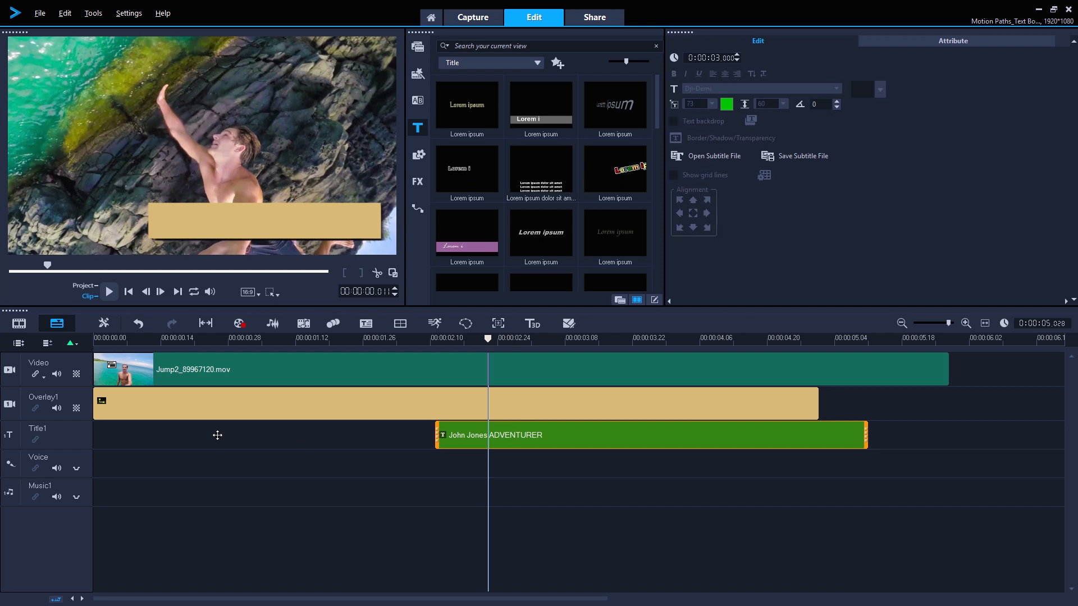
drag(217, 435, 280, 433)
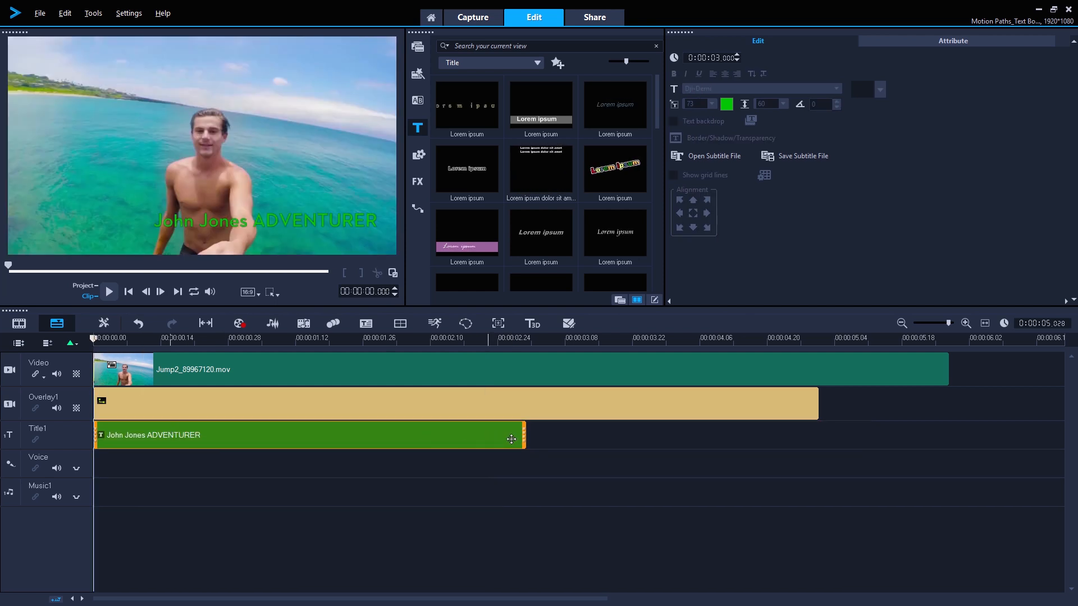
drag(511, 439, 609, 431)
drag(808, 428, 818, 428)
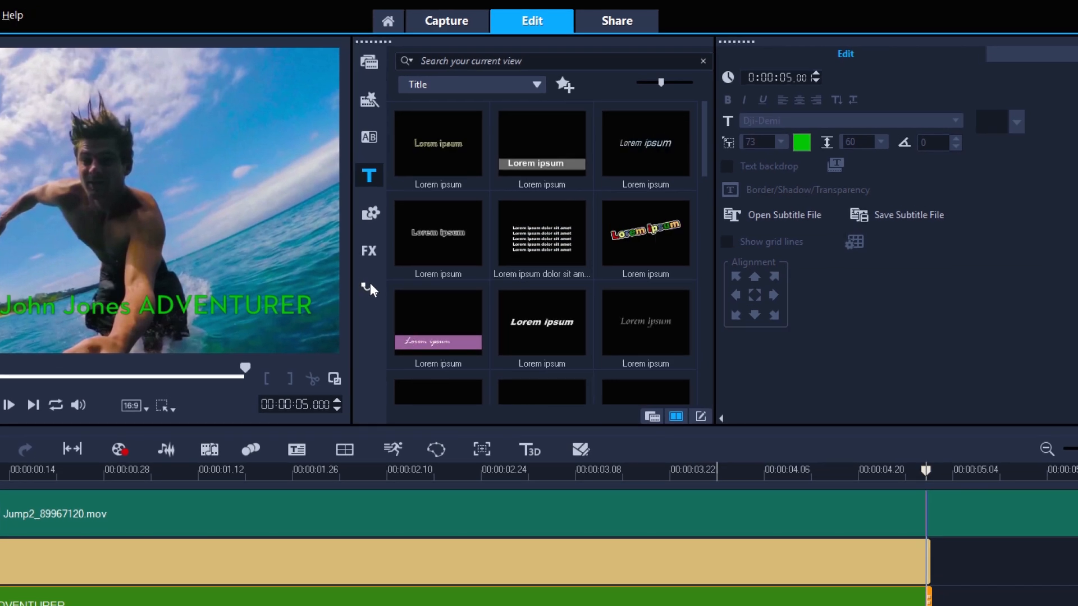
Step: Apply the Text Box Animate path from the library to the title clip
click(370, 286)
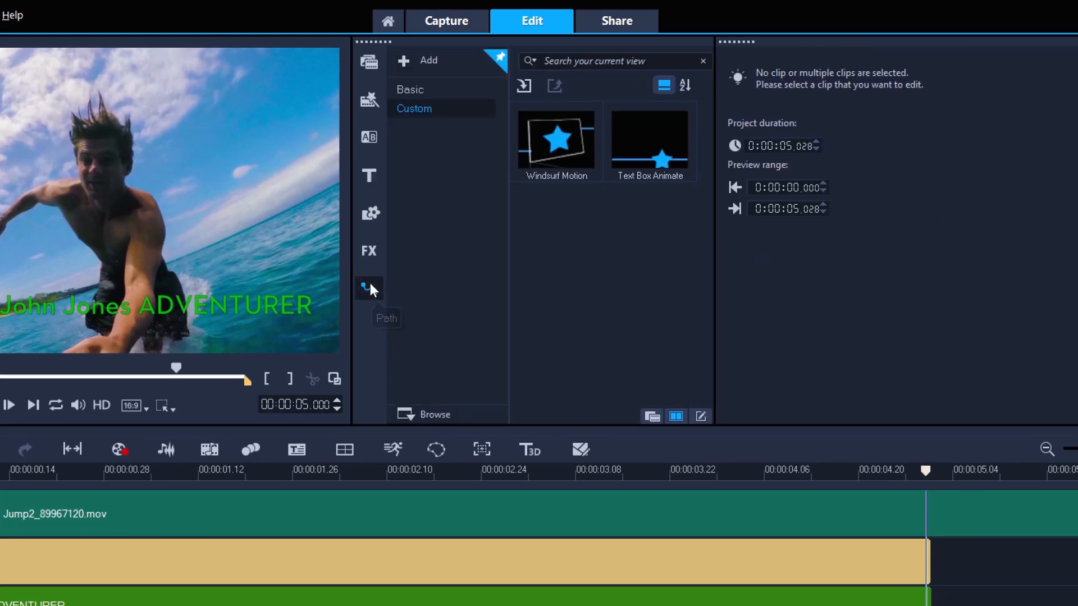
click(643, 153)
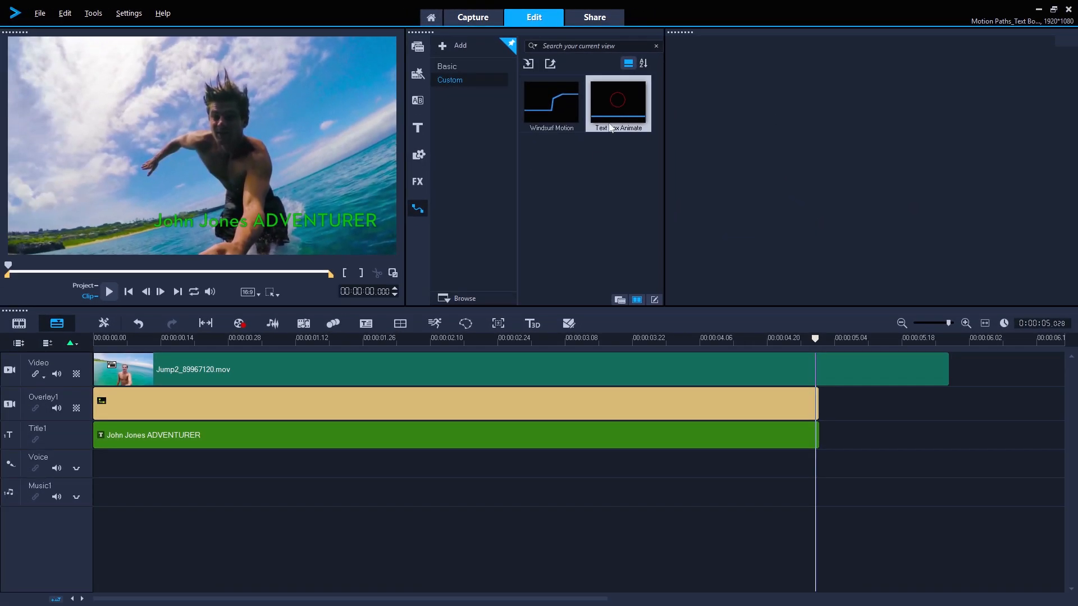
click(431, 436)
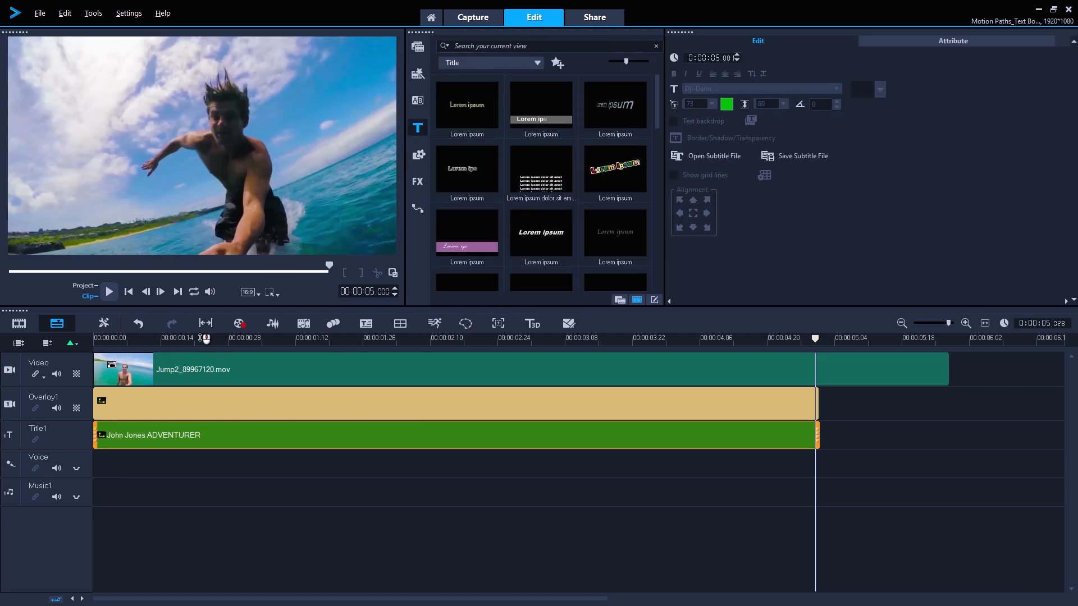
Step: Play the whole Jump2 project from the first frame to the end, then show the media videos library
click(128, 291)
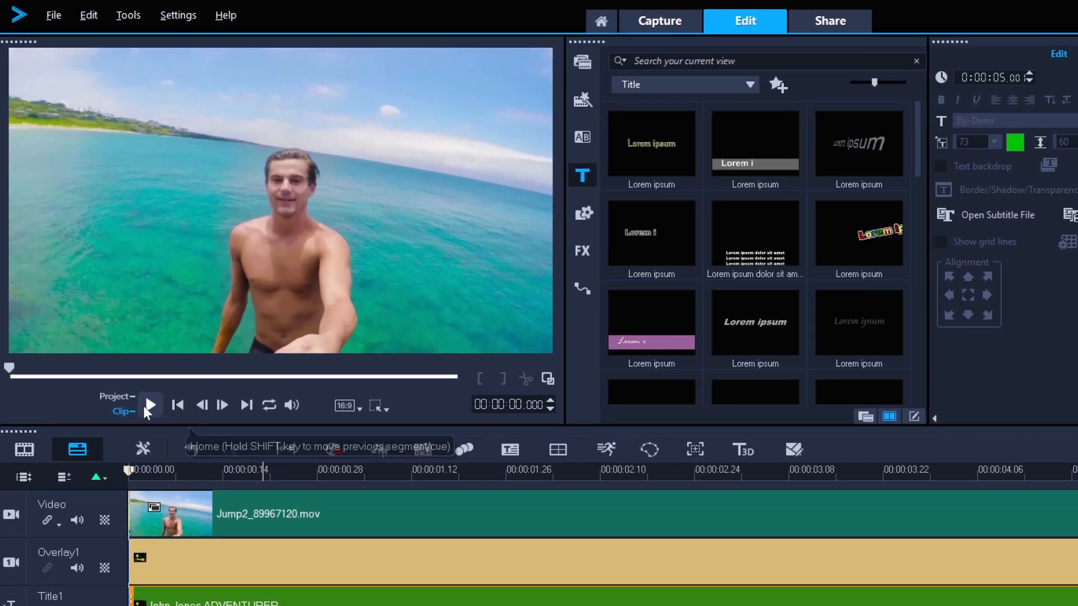
click(115, 399)
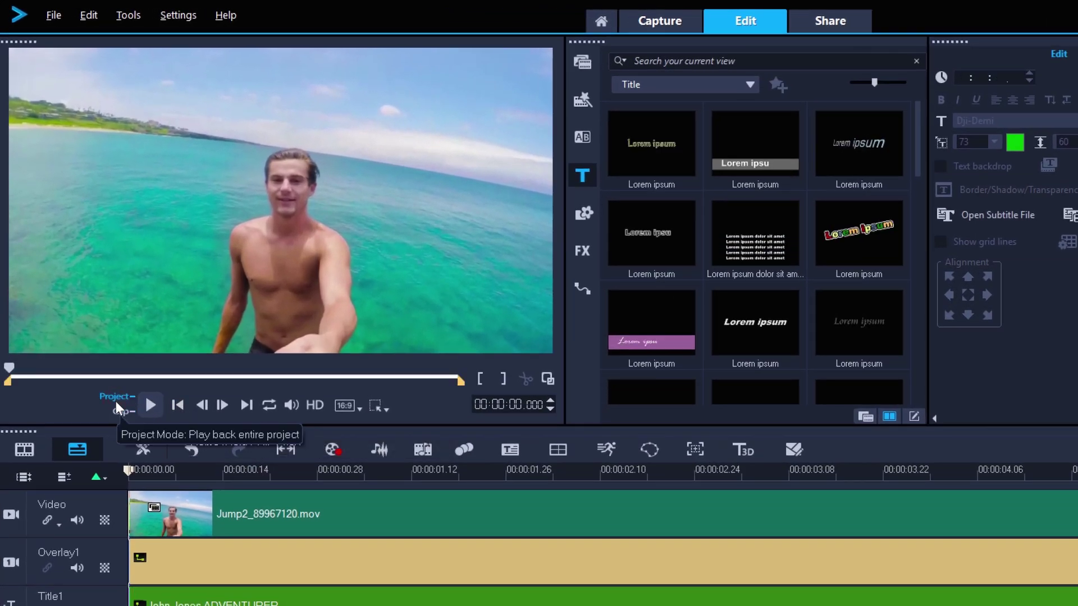
click(151, 402)
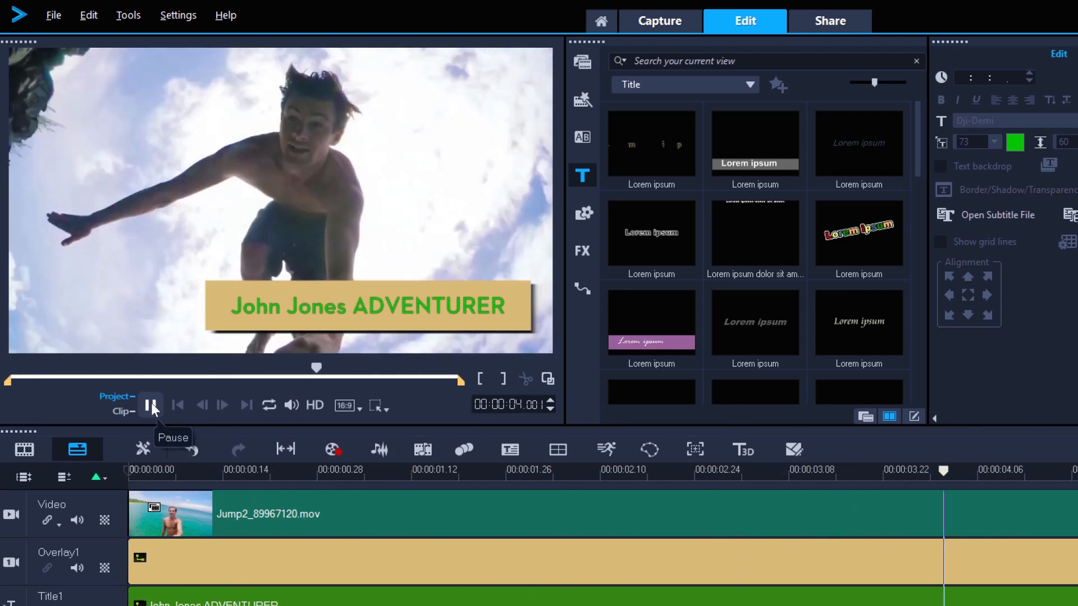
click(151, 402)
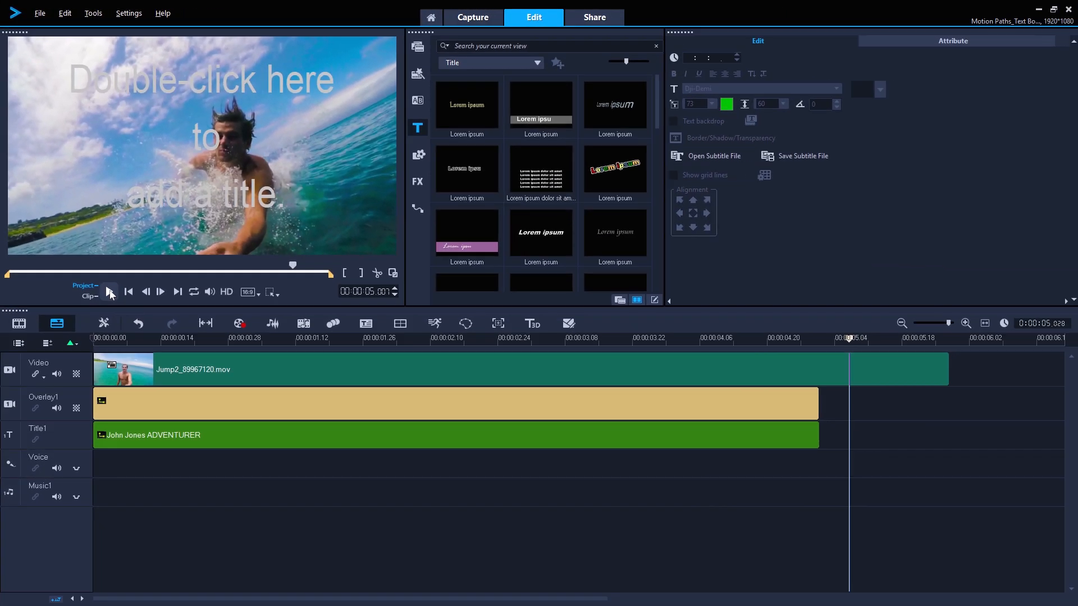
click(416, 47)
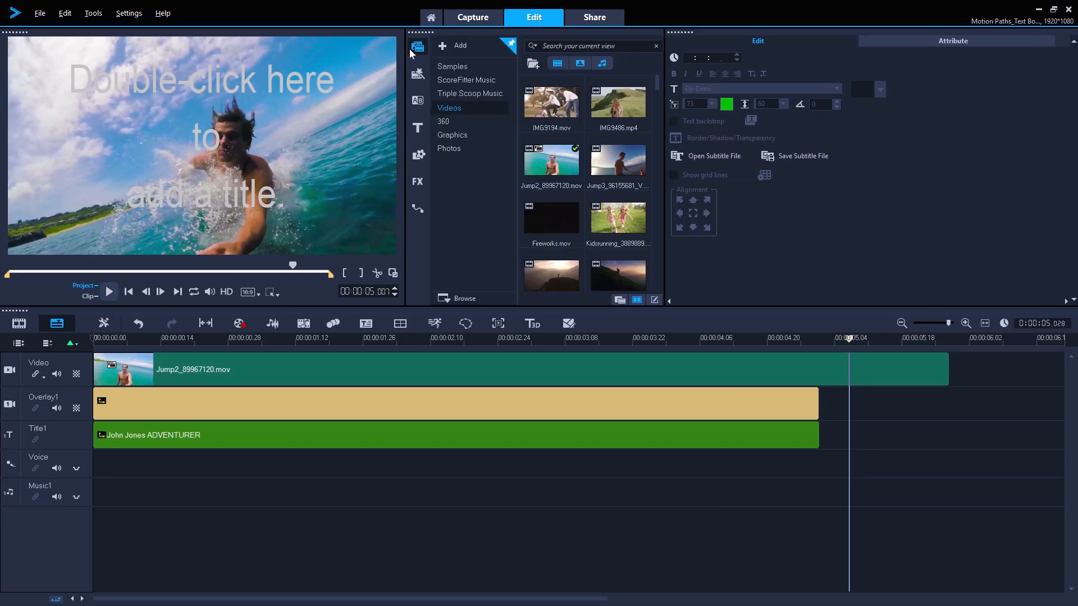